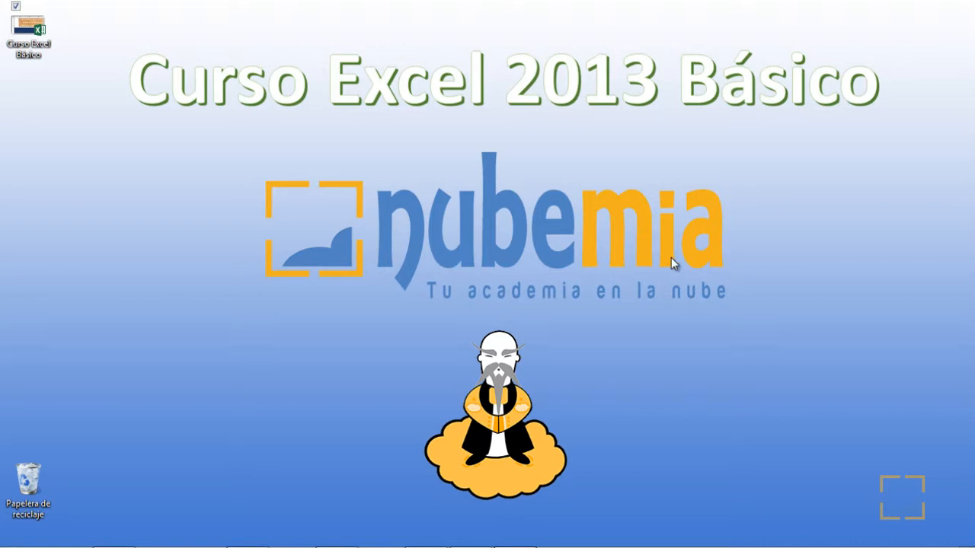
Switch to the Curso Excel Básico workbook in Excel and look over the Tareas sheet.
mouse_move(436, 545)
key(alt+Tab)
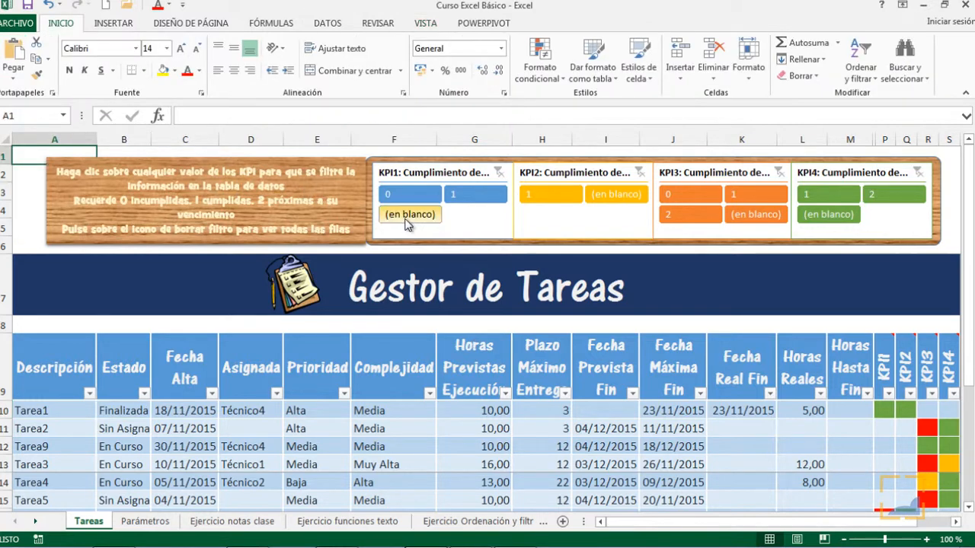
scroll(408, 223, down, 3)
scroll(405, 218, up, 2)
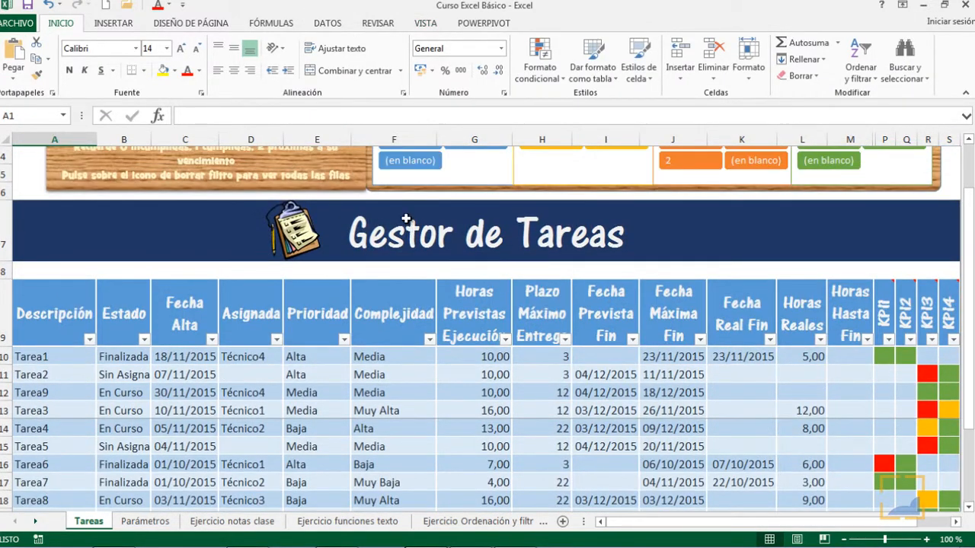
scroll(406, 221, up, 1)
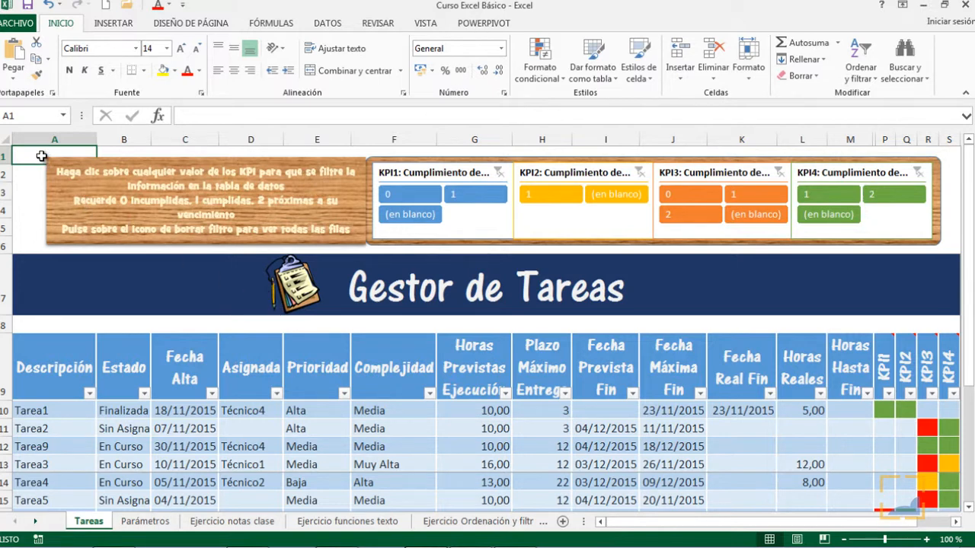
Highlight column A and row 1 of the Tareas sheet, finishing on their intersection, cell A1.
click(55, 137)
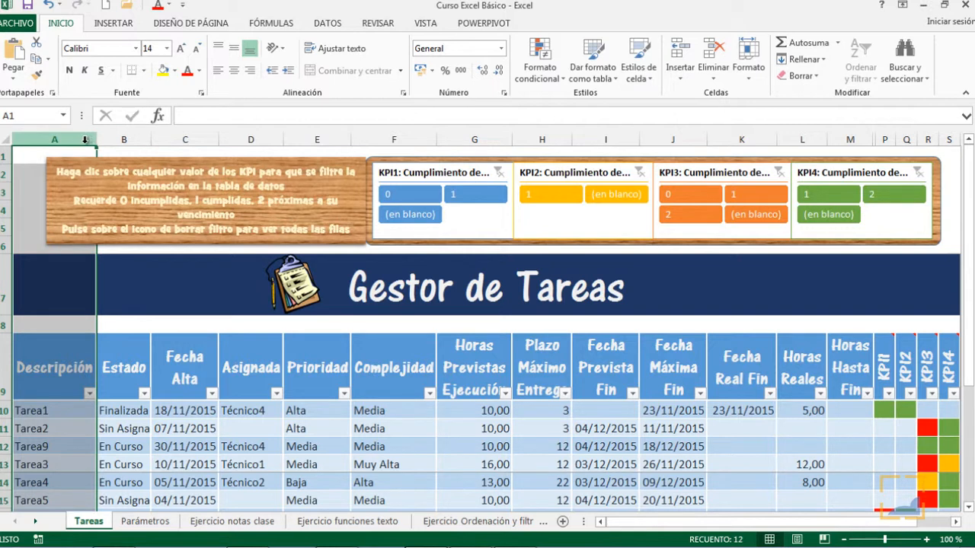
click(6, 157)
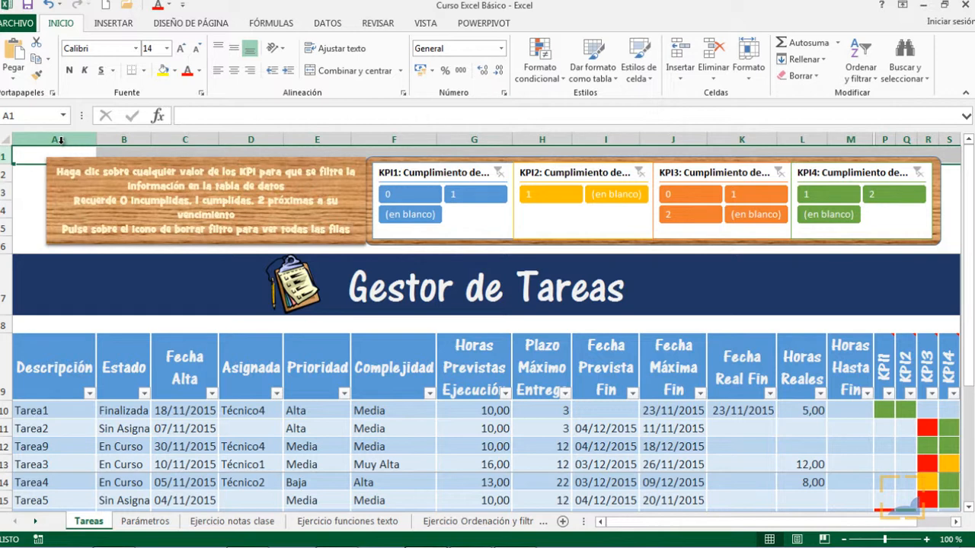
click(40, 157)
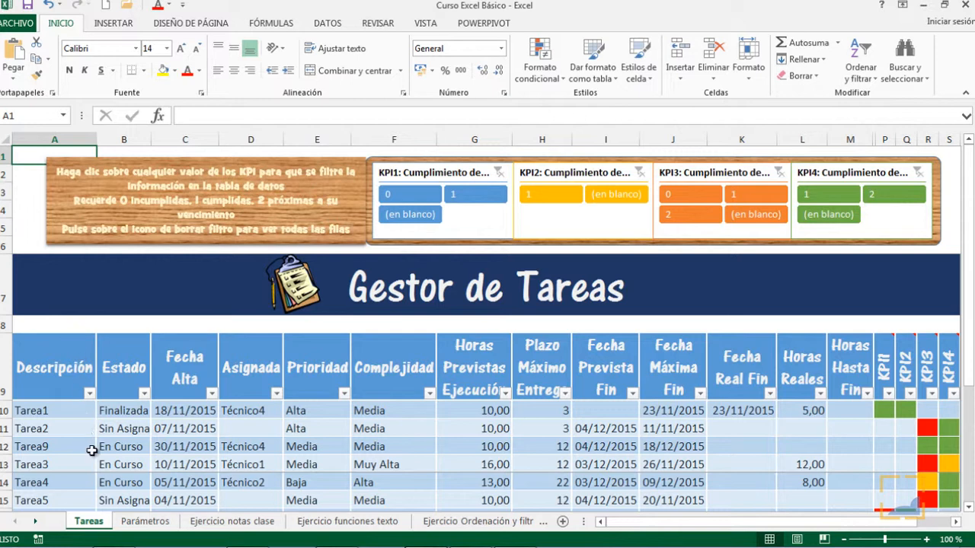
View the Parámetros and Ejercicio notas clase sheets, comparing them with the Tareas sheet and finishing there.
click(136, 524)
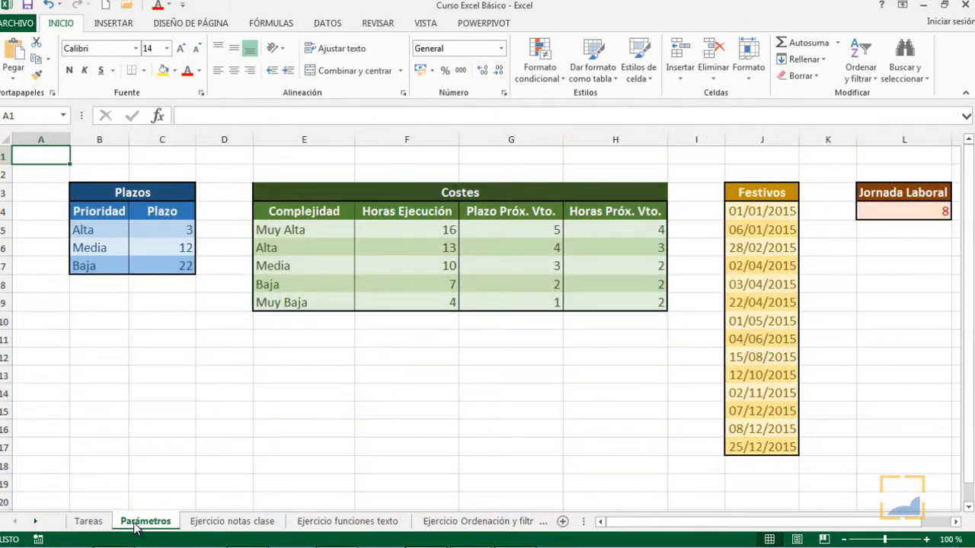
click(218, 523)
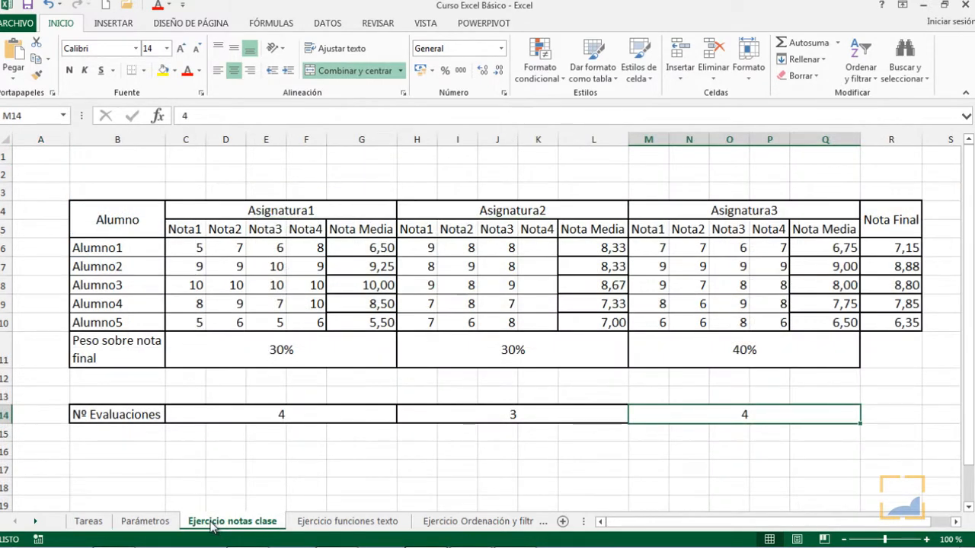
click(88, 523)
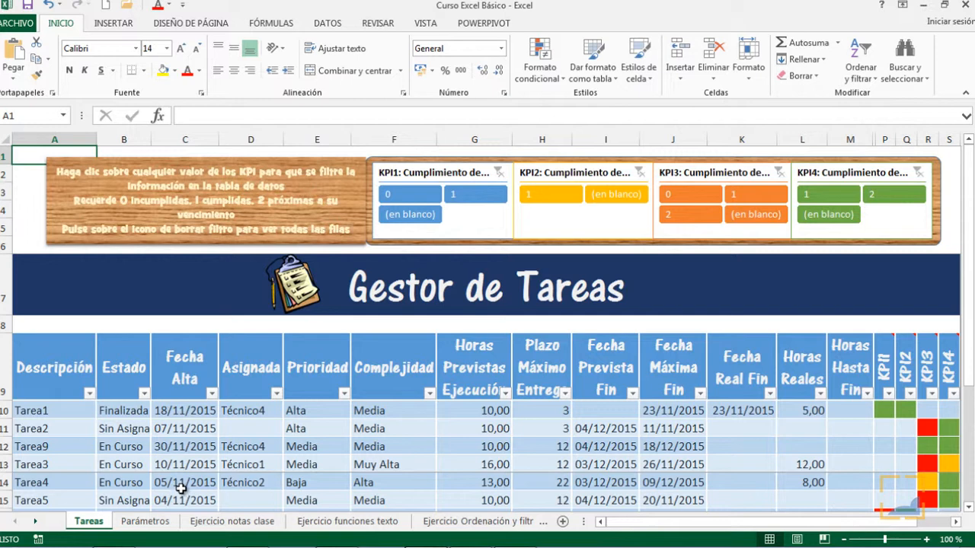
click(145, 522)
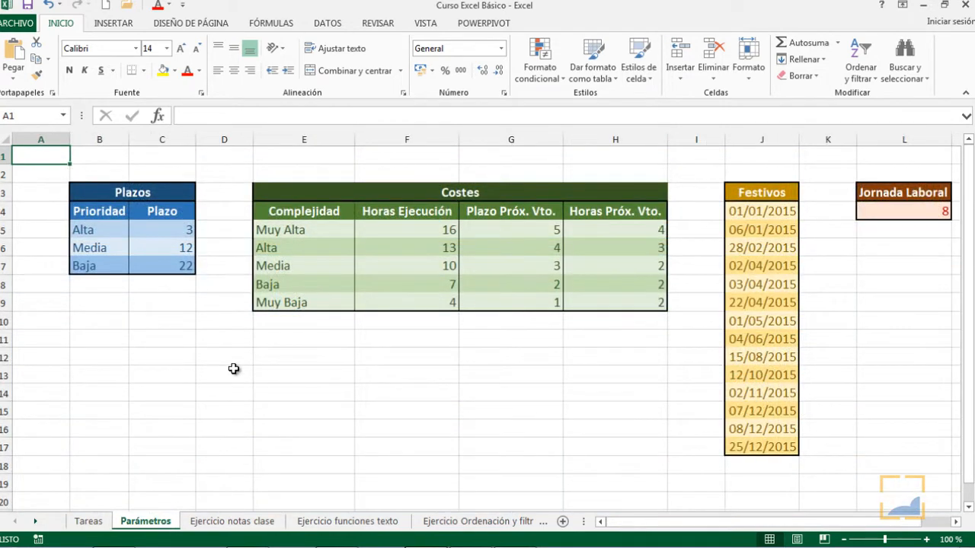
click(86, 524)
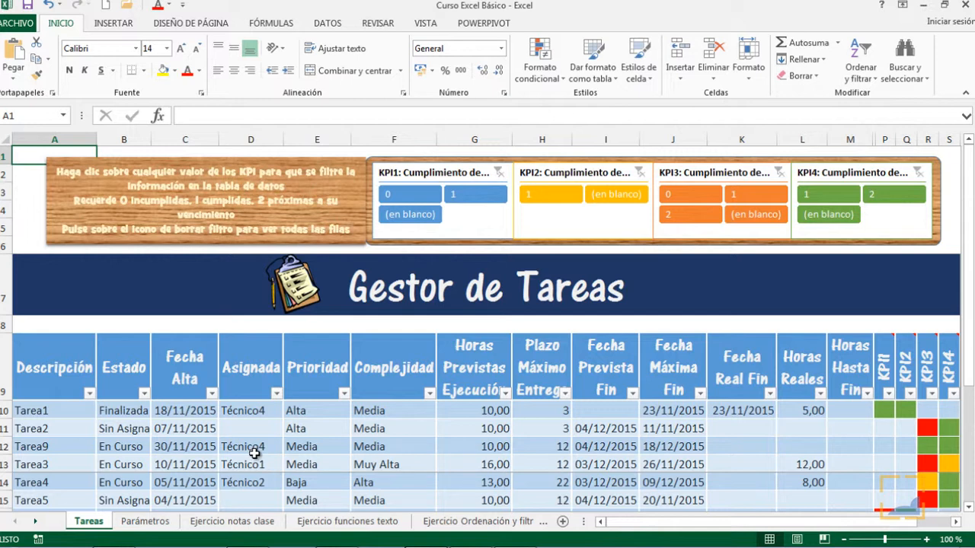
Inspect the Descripción header, the clipboard image beside the title, and Tarea1's date, Horas Previstas Ejecución and description cells.
click(82, 393)
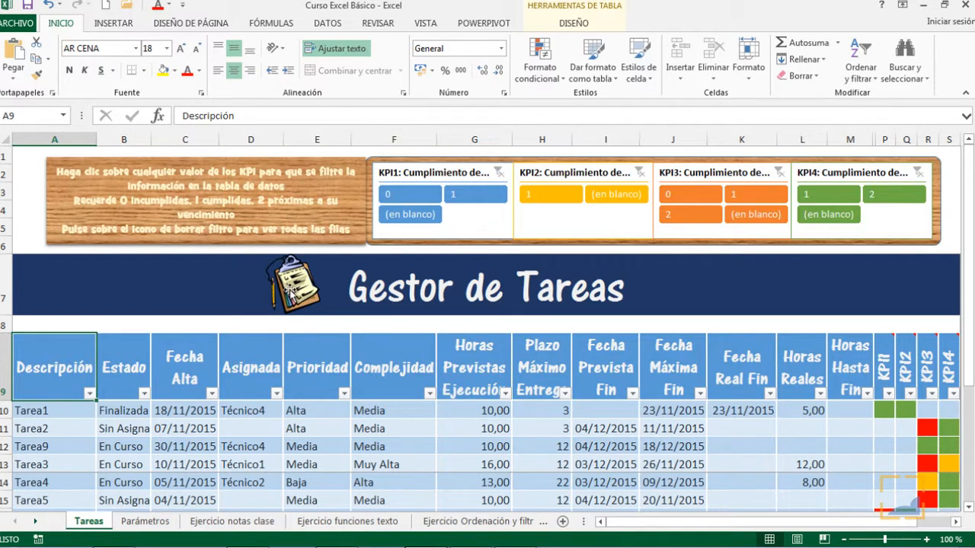
click(291, 291)
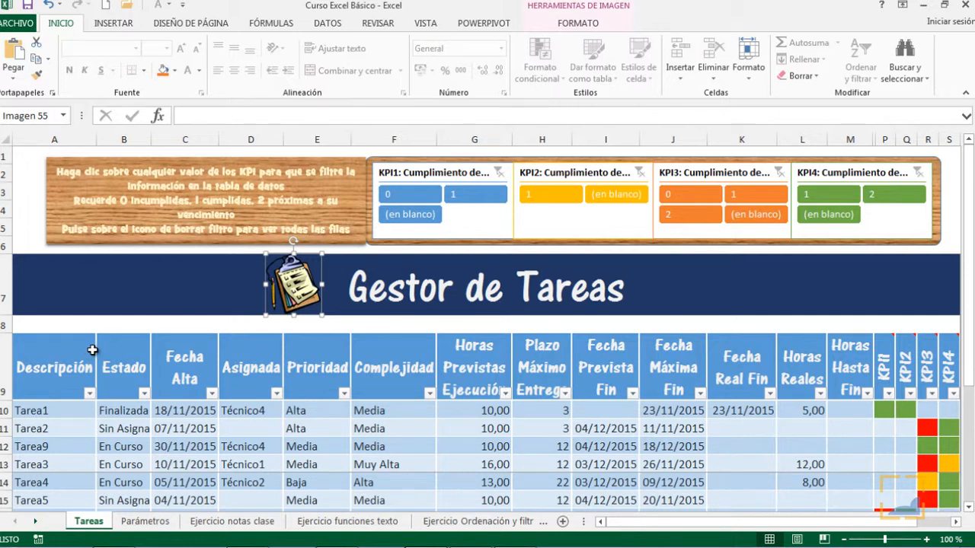
click(175, 412)
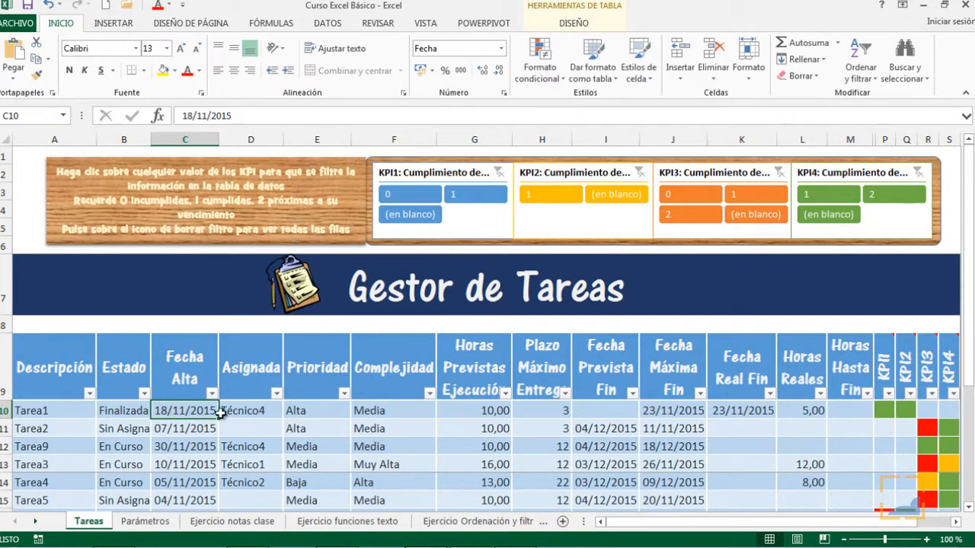
click(471, 411)
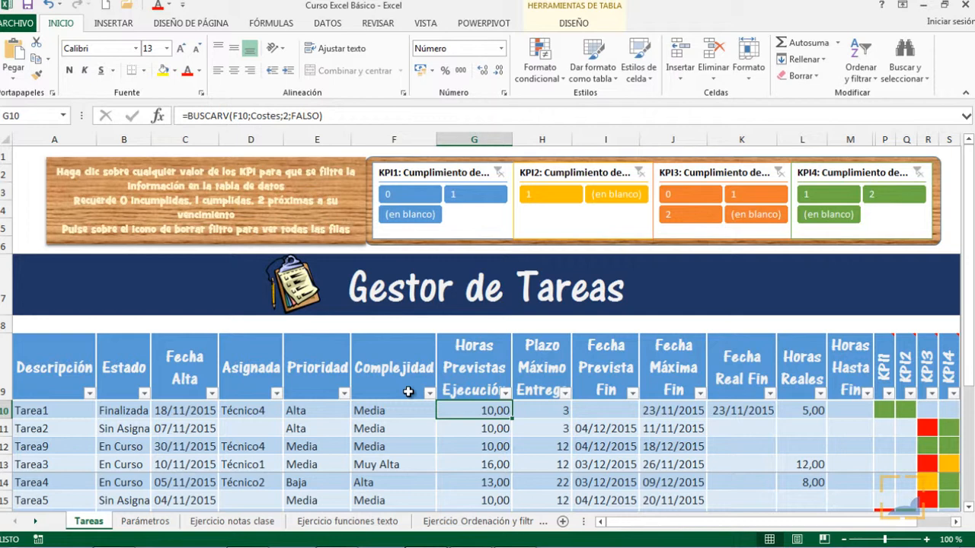
key(Home)
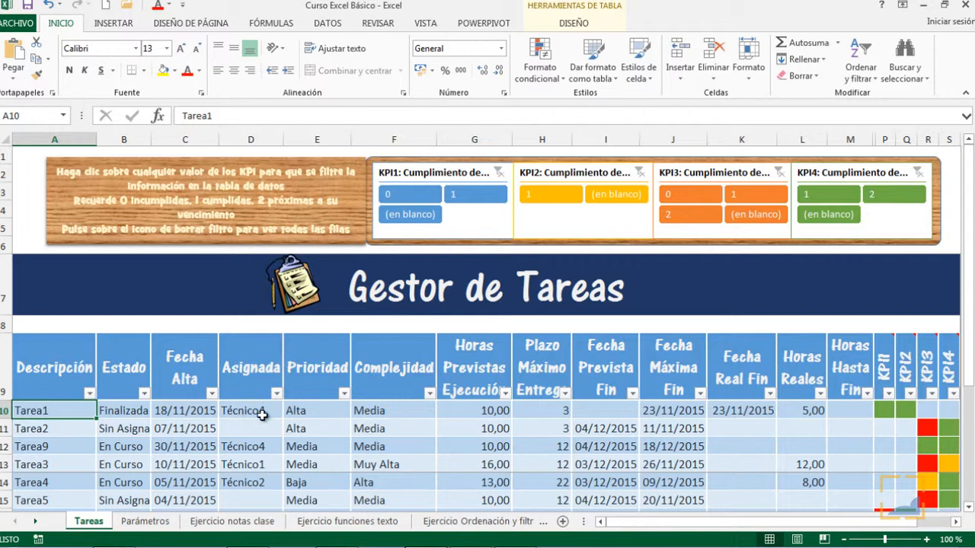
Filter the task table's Asignada column to show only Técnico4.
click(276, 393)
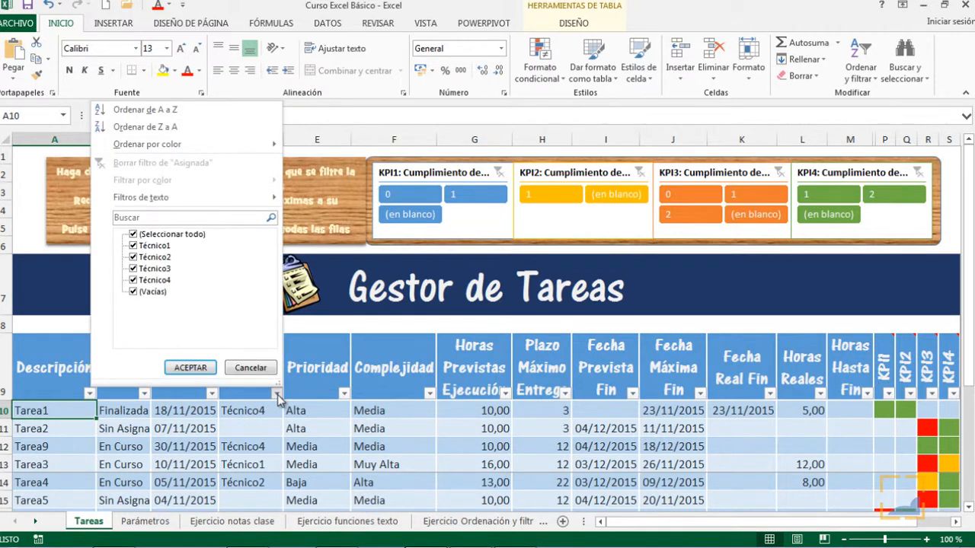
click(134, 235)
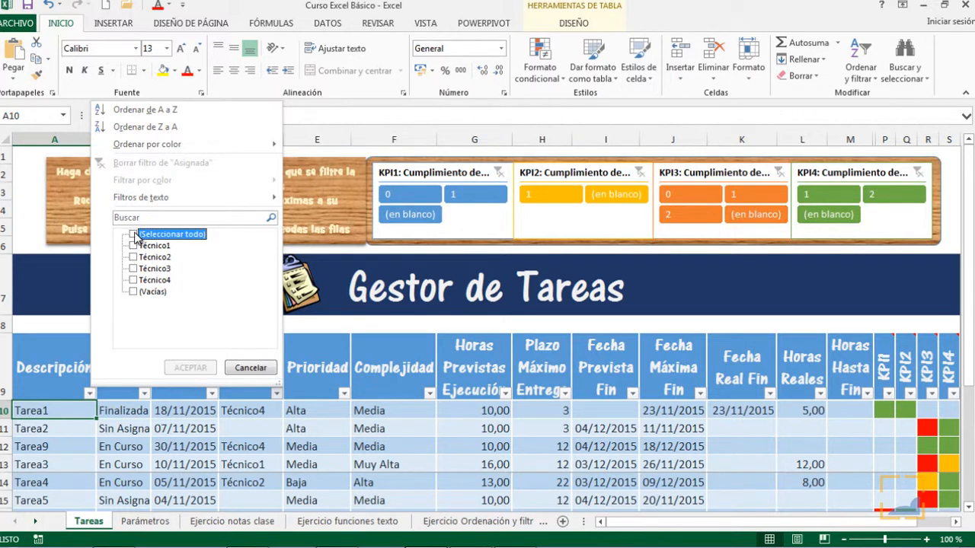
click(133, 280)
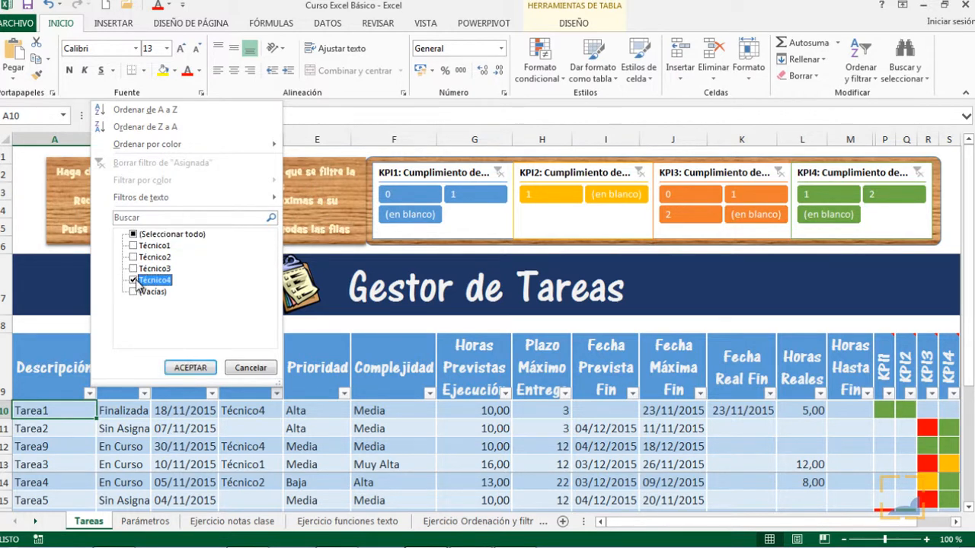
click(190, 367)
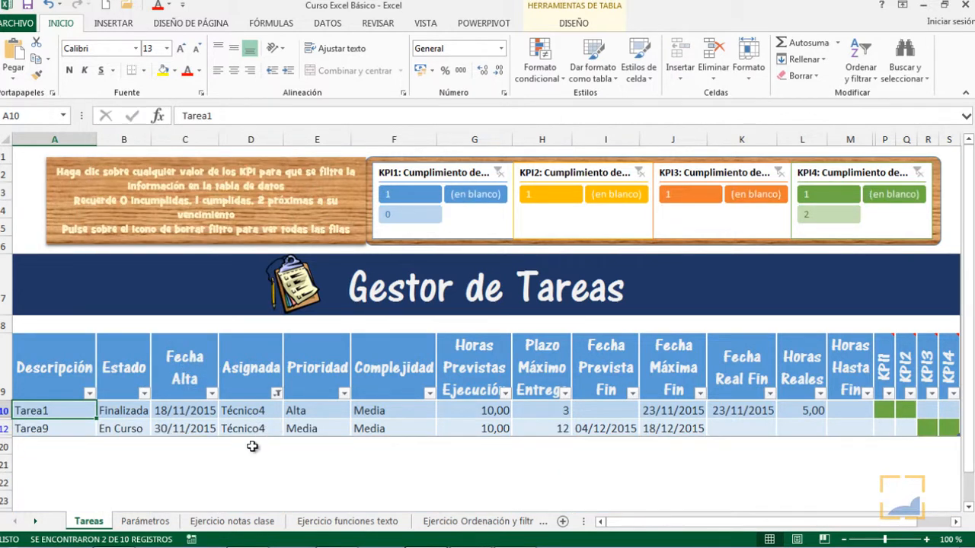
Restore all values in the Asignada column filter so every task is shown.
click(275, 393)
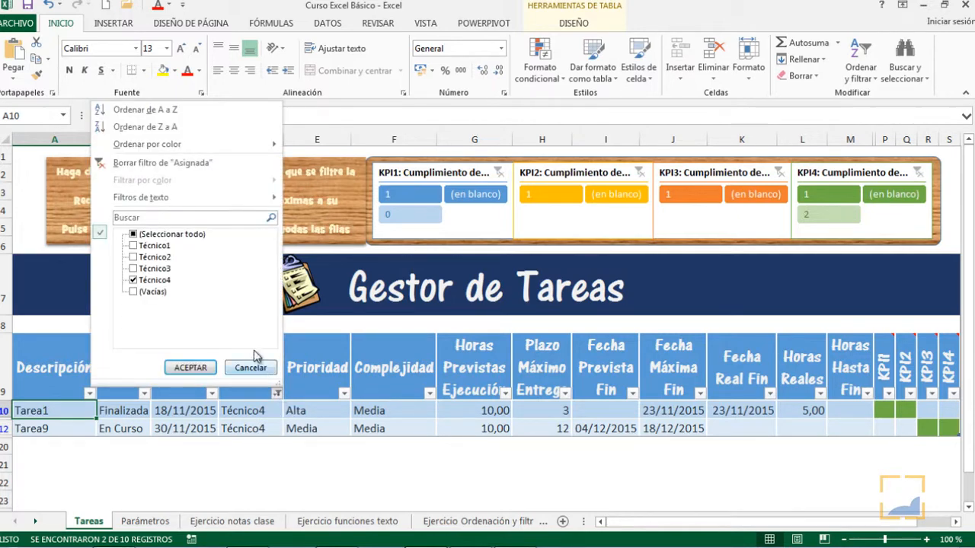
click(135, 236)
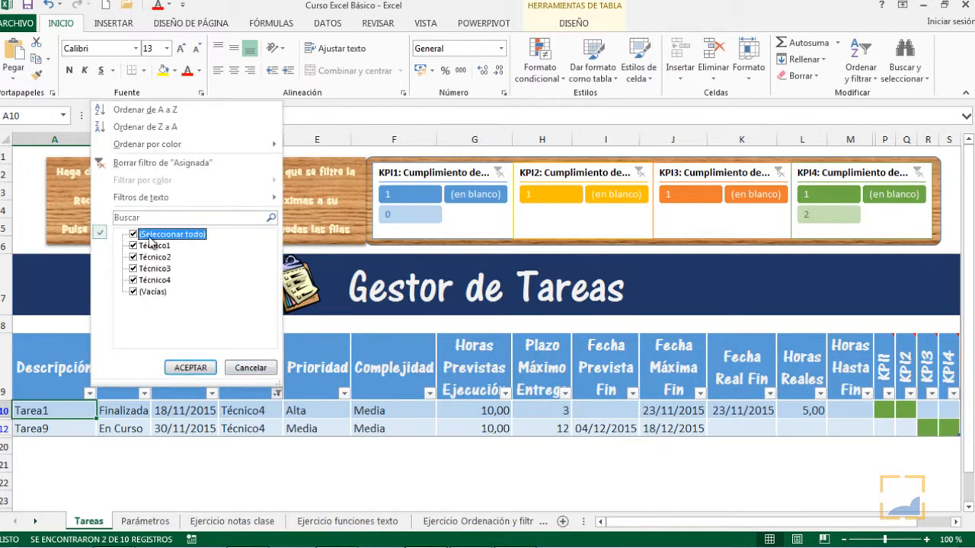
click(192, 368)
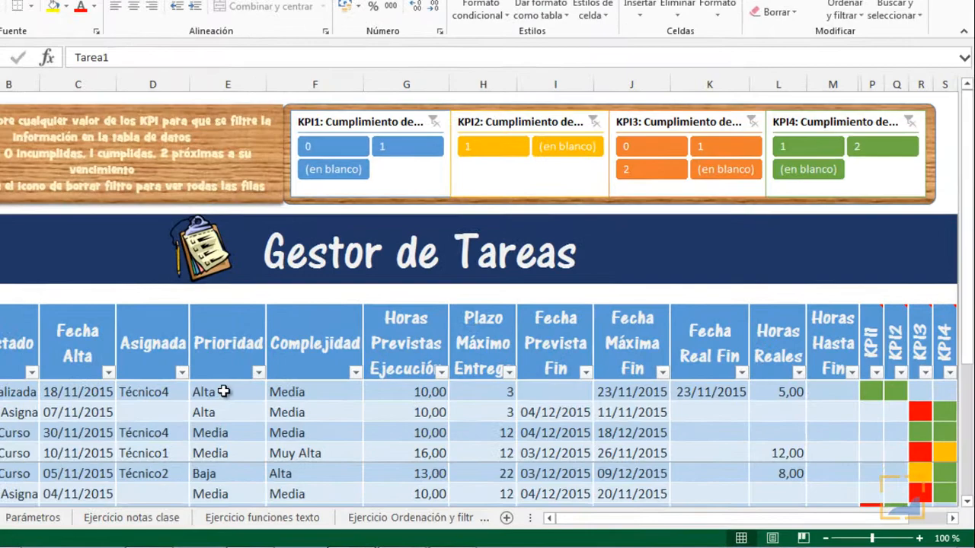
View the allowed values for Tarea1's Prioridad cell without choosing a different one.
click(297, 410)
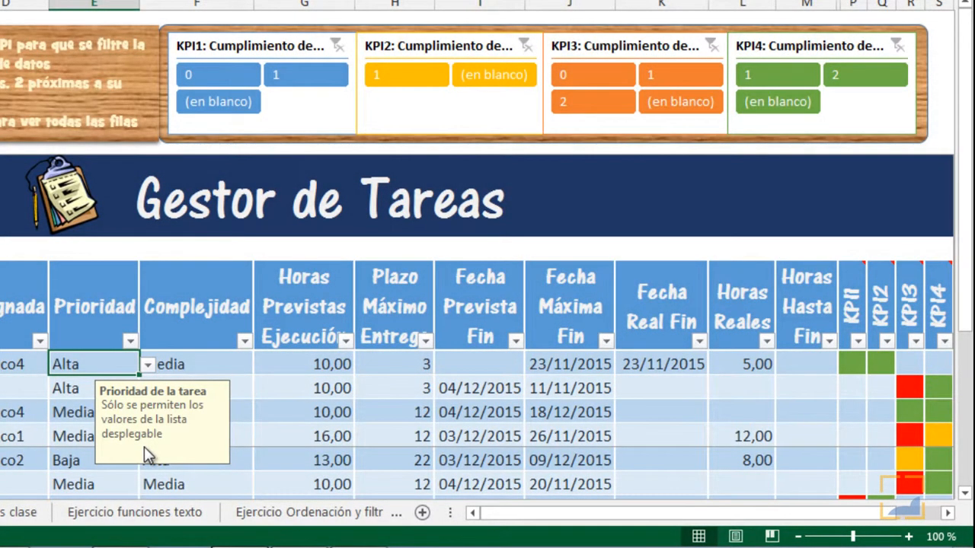
click(148, 366)
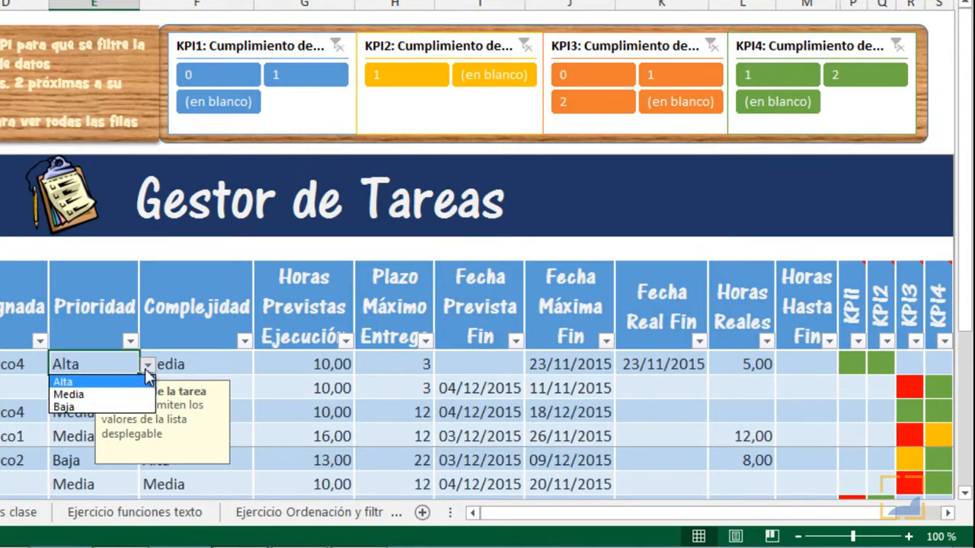
click(152, 365)
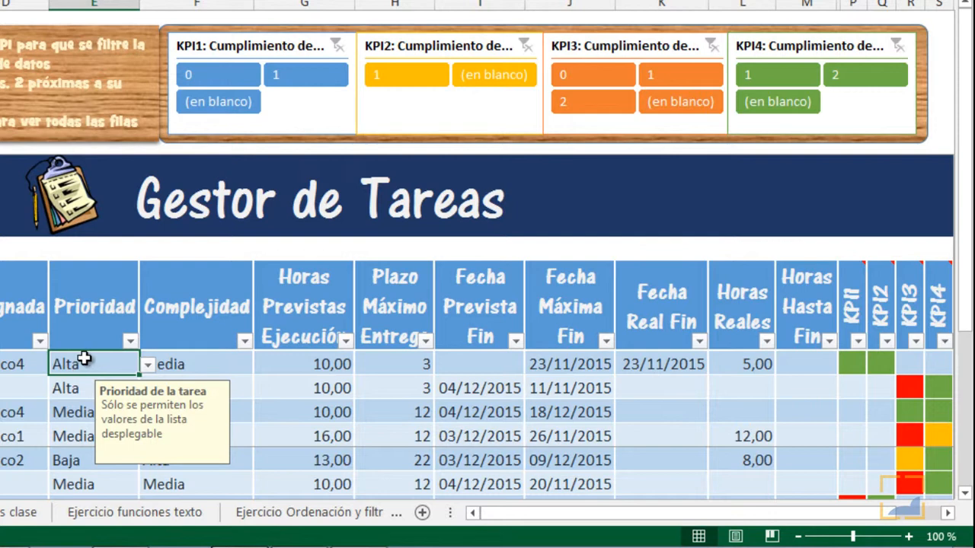
Try to enter "Otro" as Tarea1's Prioridad, then cancel the entry.
text(Otro)
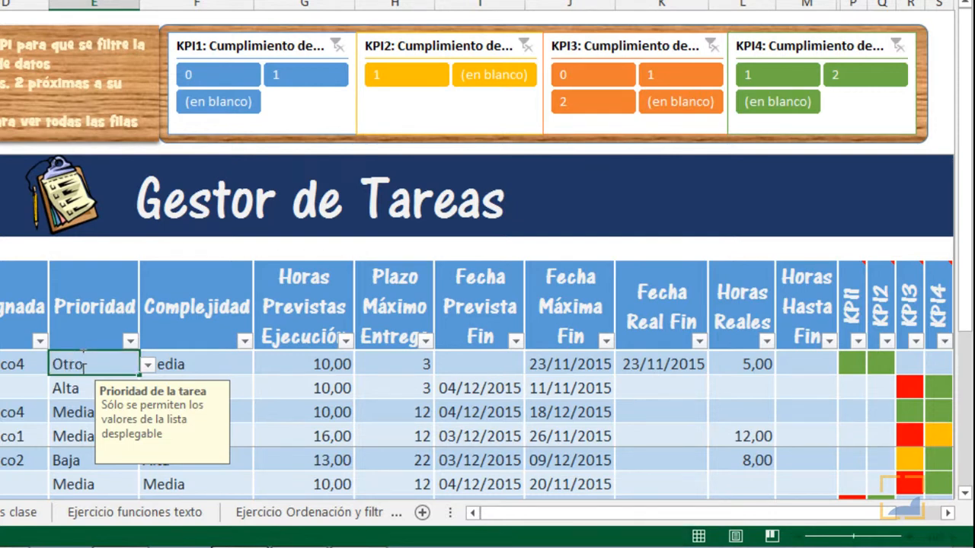
key(Return)
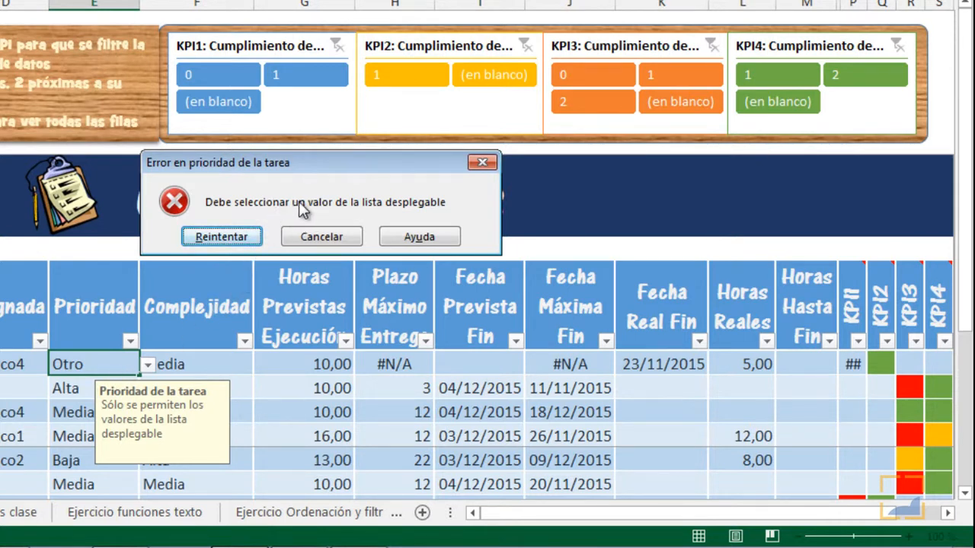
click(317, 238)
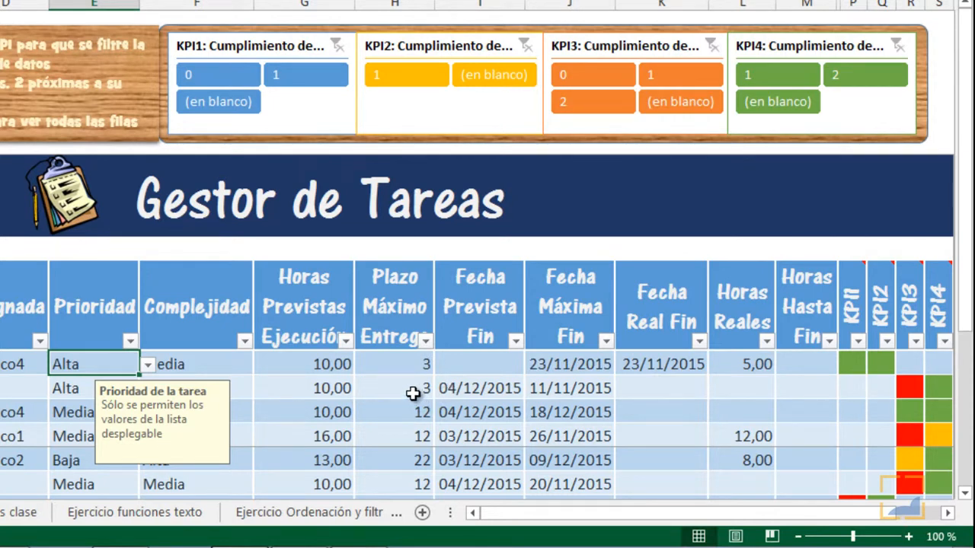
Set Tarea1's Horas Reales to 12 and accept the entry.
click(741, 367)
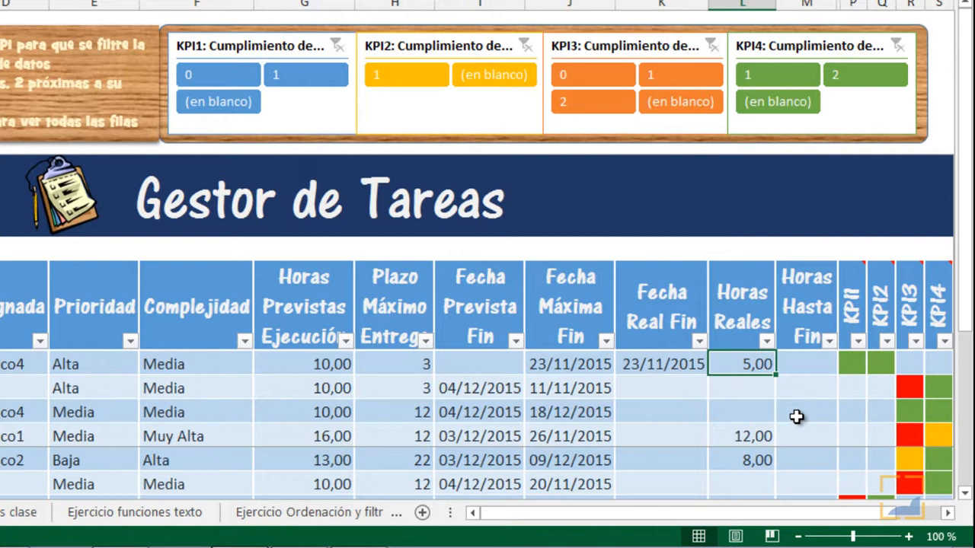
text(12)
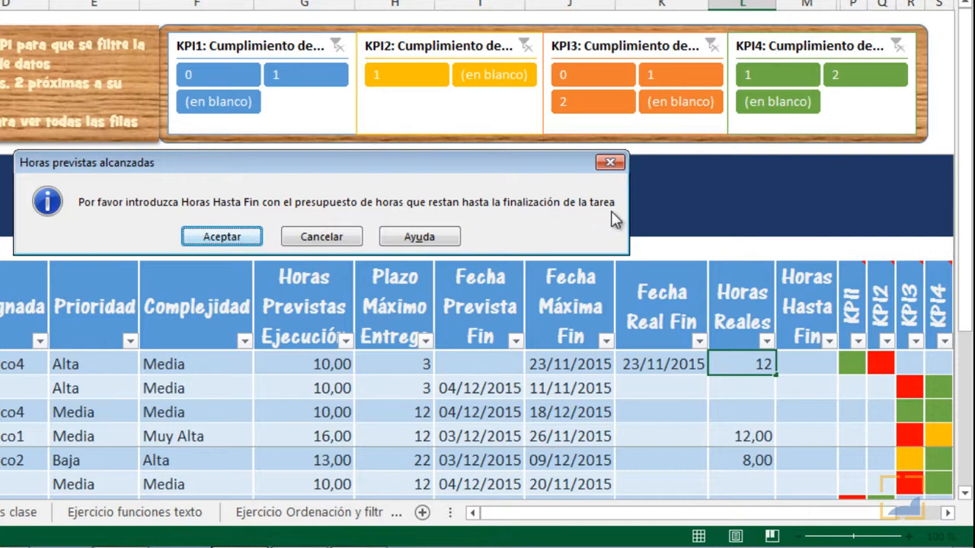
click(232, 238)
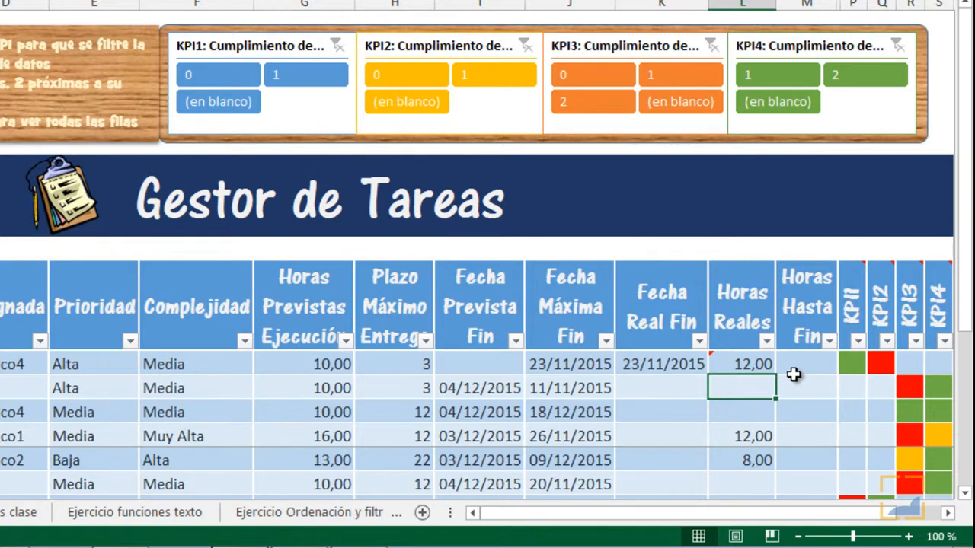
Examine how Tarea1's Horas Reales cell relates to its KPI2 indicator.
click(748, 364)
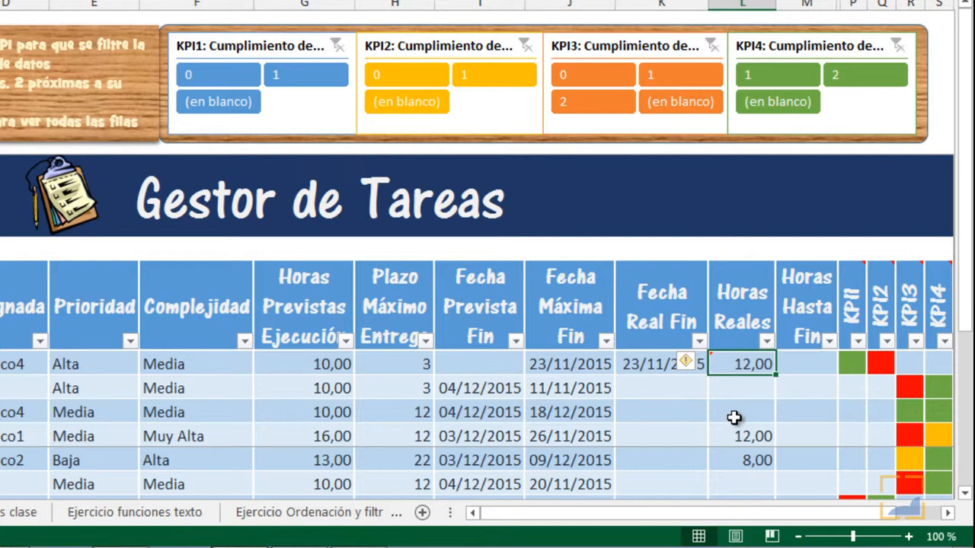
click(884, 366)
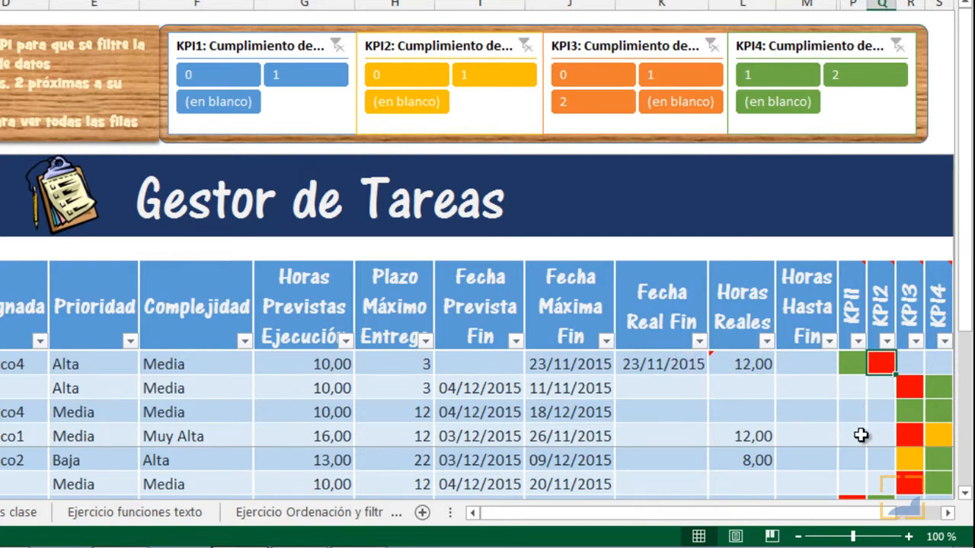
click(757, 365)
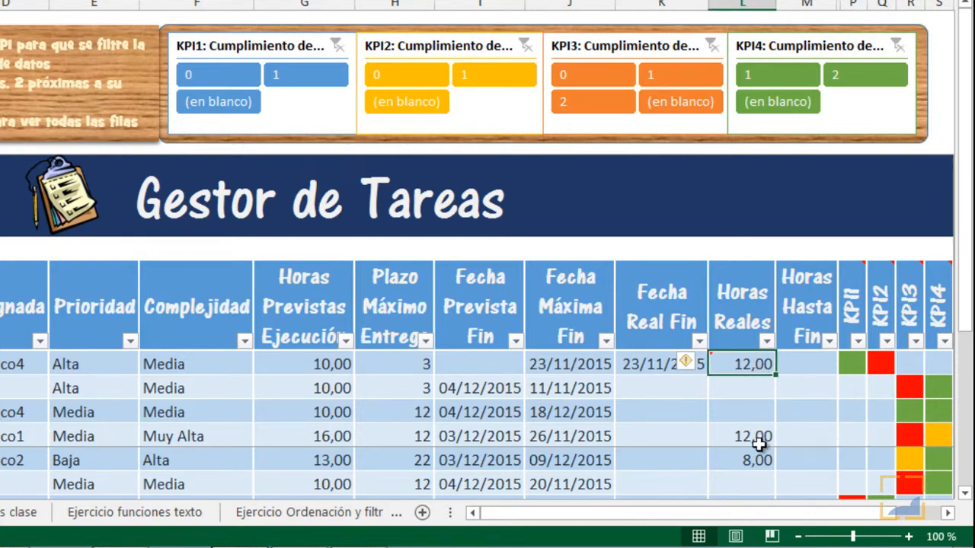
Set Tarea1's Horas Reales to 5 and check its KPI2 indicator.
text(5)
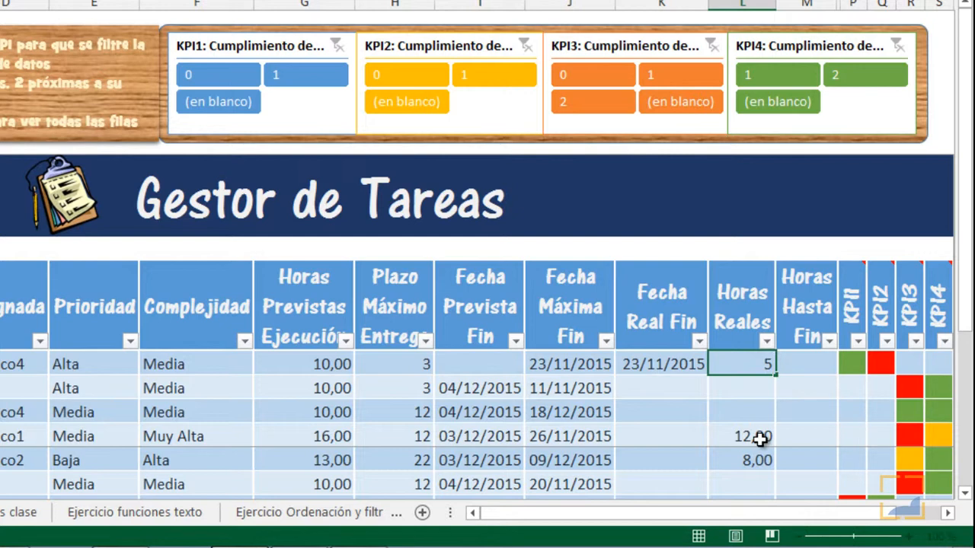
key(Return)
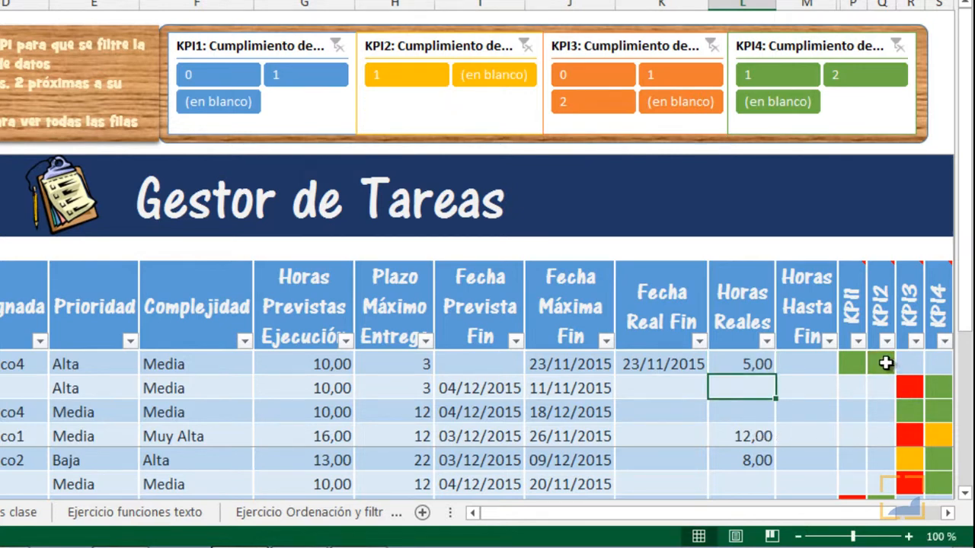
click(882, 362)
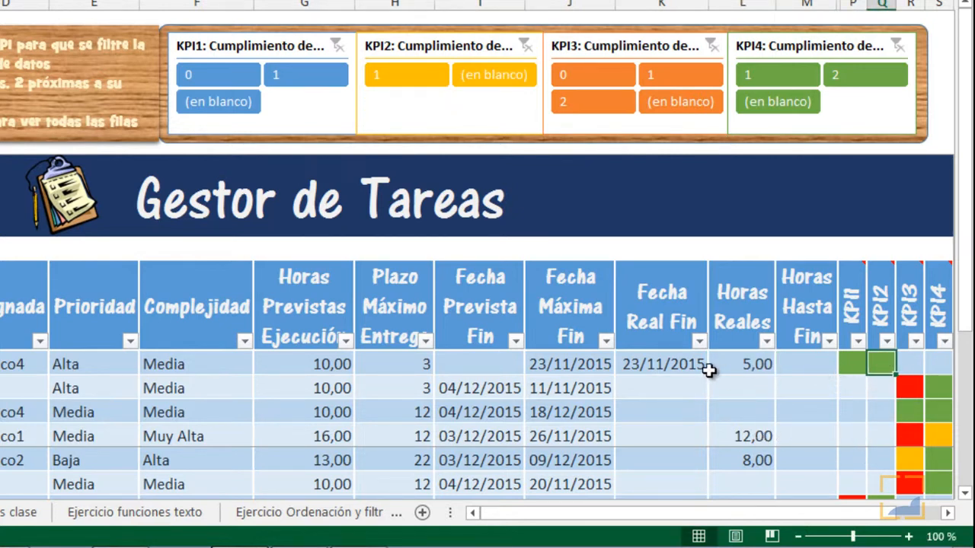
Set Tarea1's Fecha Real Fin to 24/11 and check its KPI1 indicator.
shift+click(843, 363)
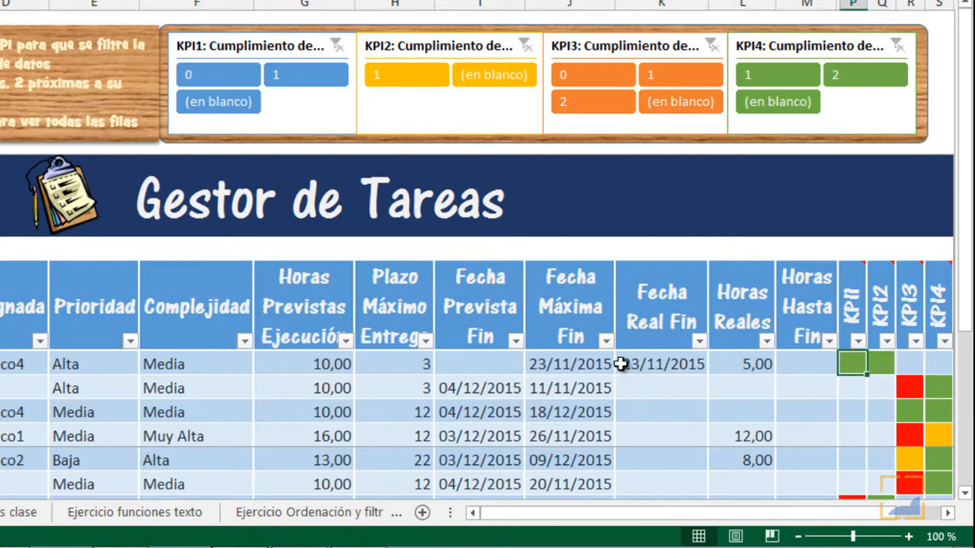
click(686, 364)
text(24)
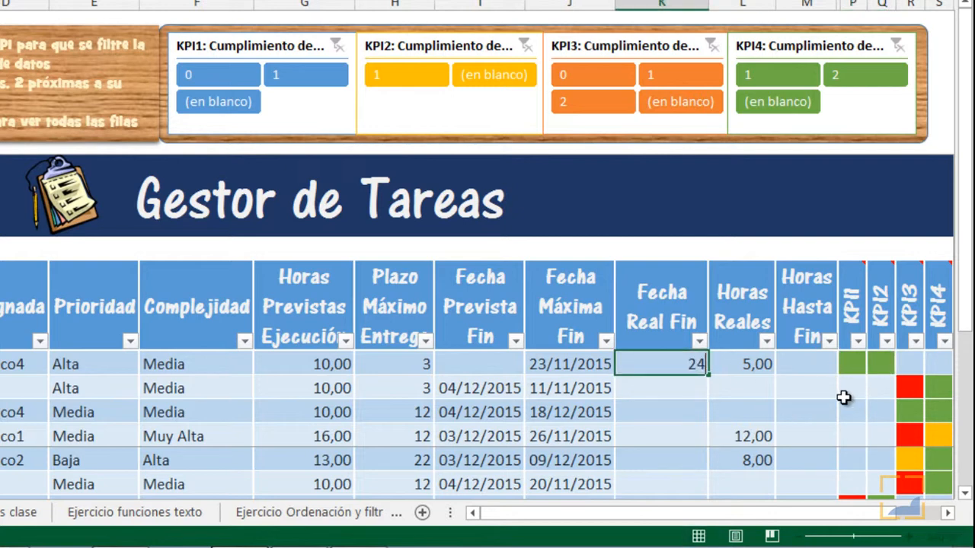
text(/11)
key(Return)
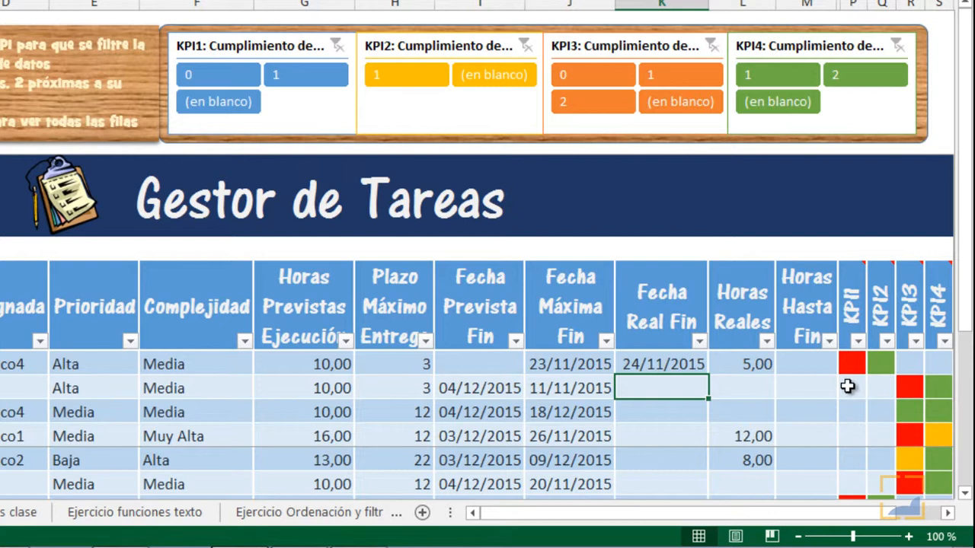
click(858, 367)
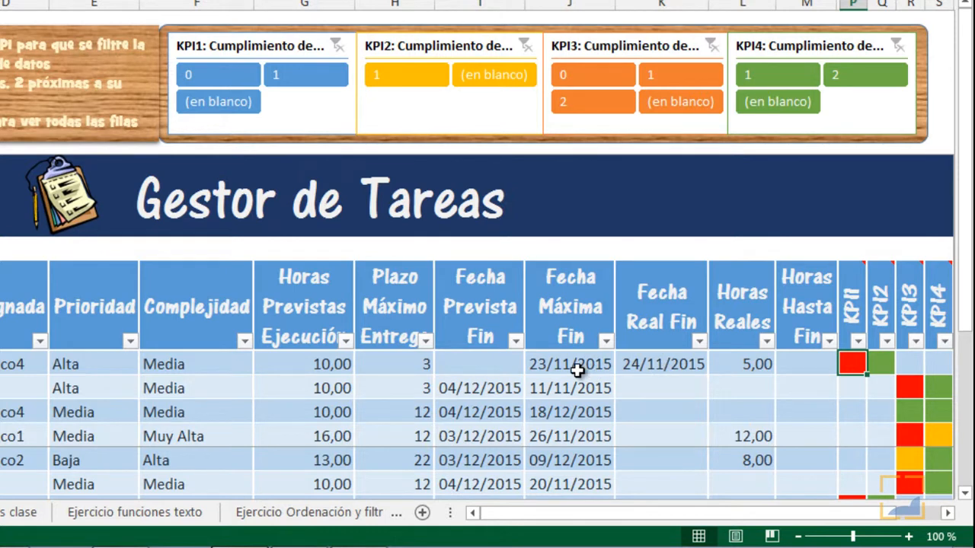
Set Tarea1's Horas Reales to 12 and compare it with the Horas Previstas Ejecución and KPI2 cells.
click(766, 366)
text(12)
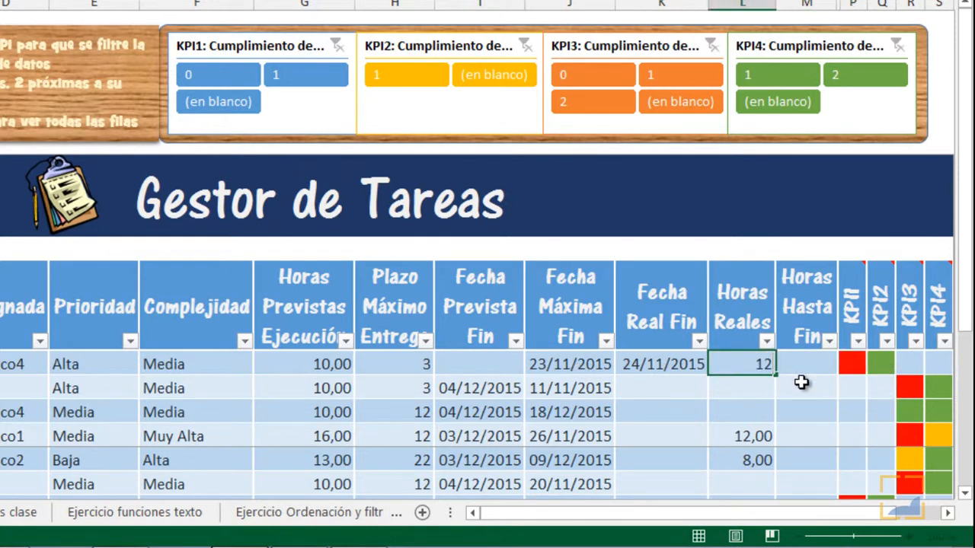
key(Return)
click(222, 237)
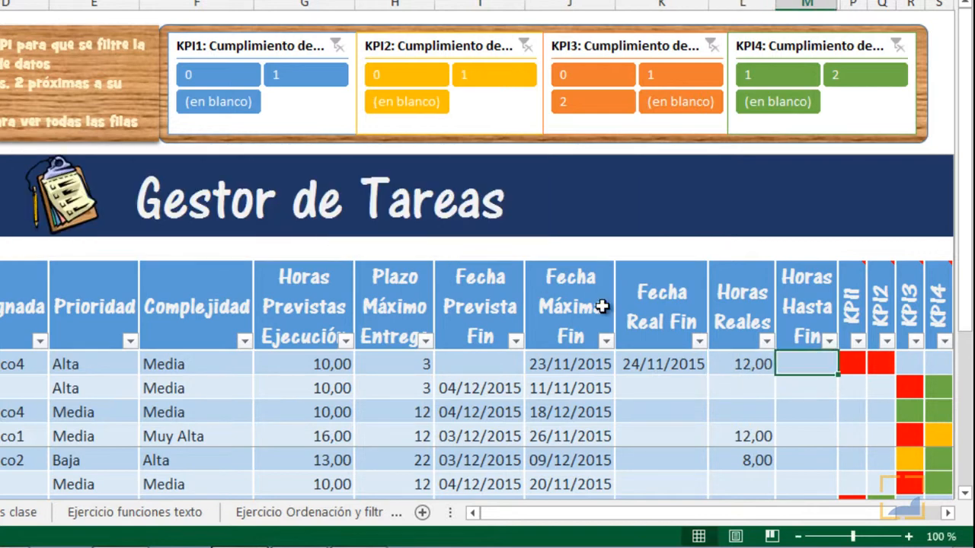
click(312, 369)
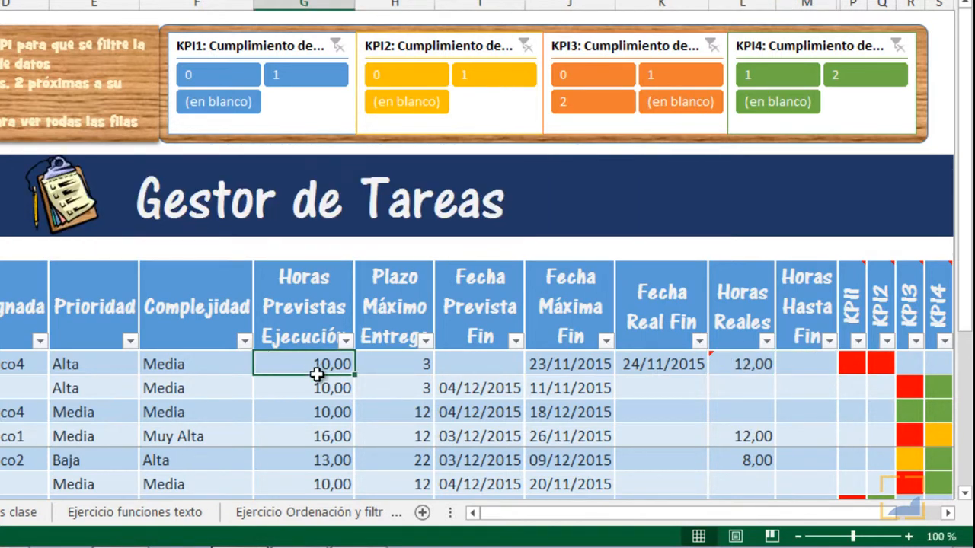
click(883, 367)
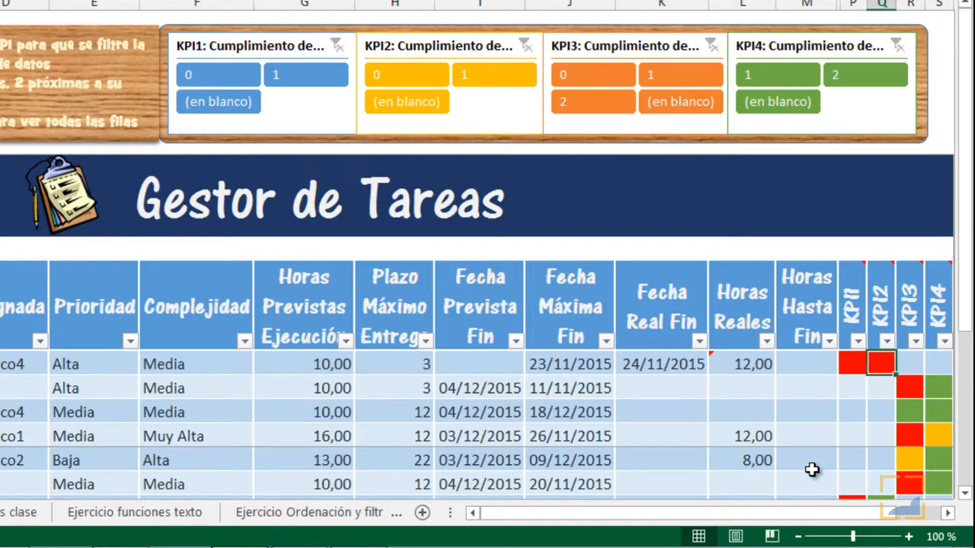
key(Left)
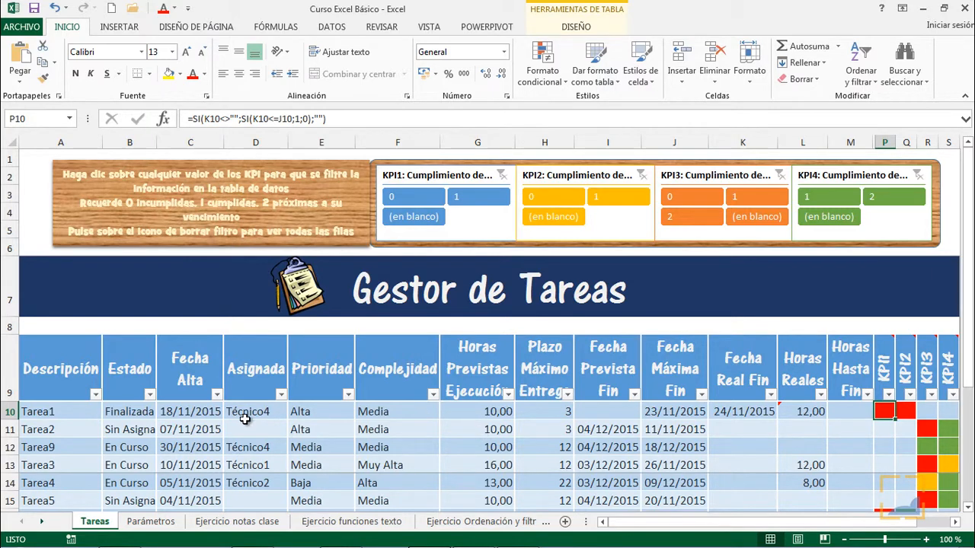
Insert an empty row above Tarea2 in the task table and review the rows beneath it.
scroll(211, 431, down, 1)
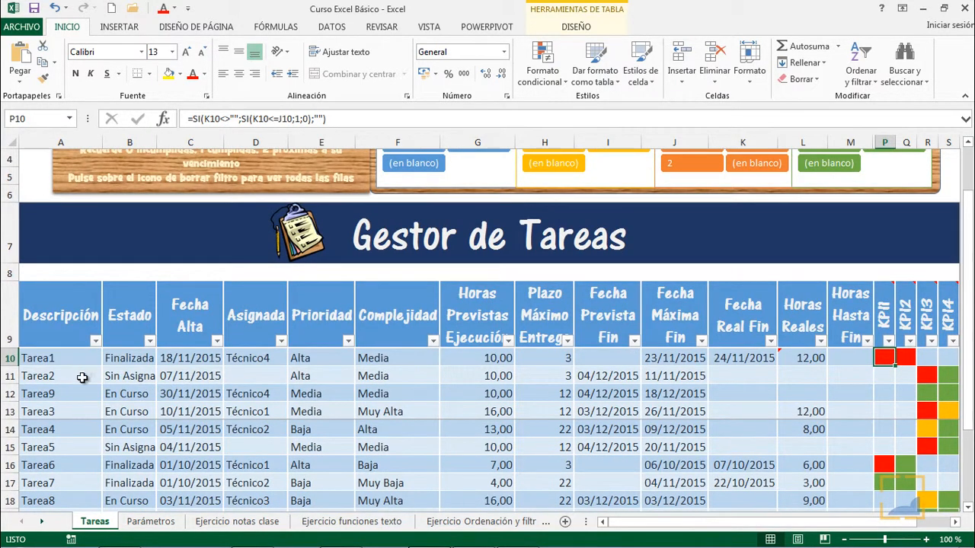
click(15, 375)
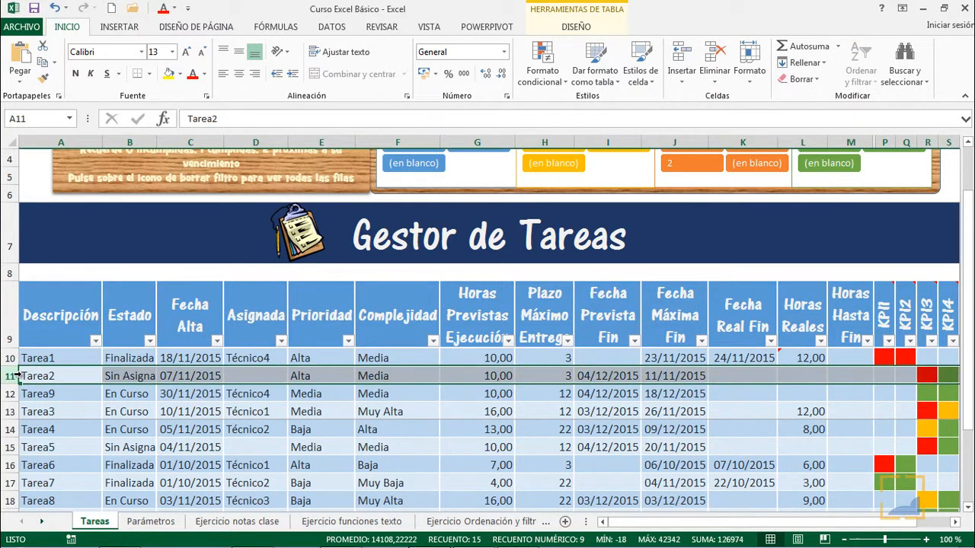
key(ctrl+plus)
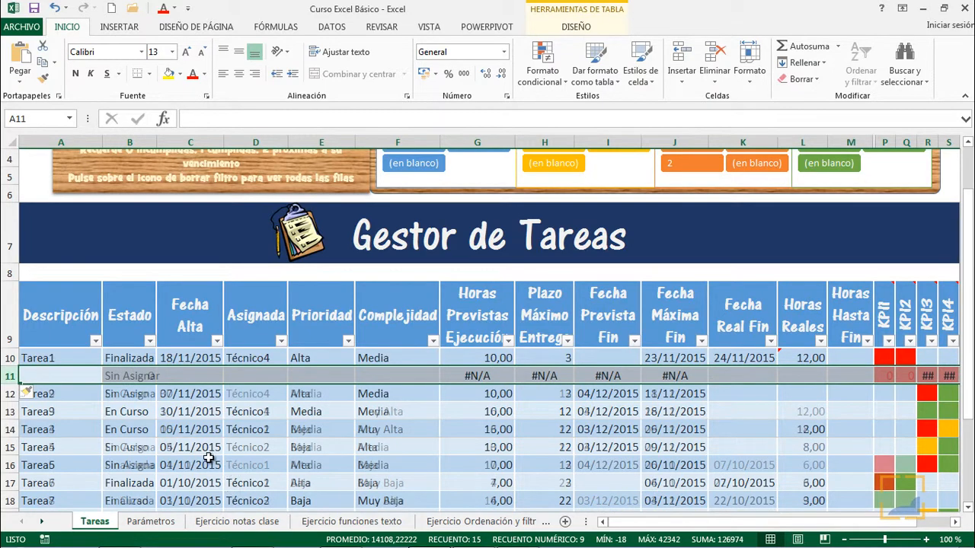
click(99, 427)
scroll(99, 424, down, 1)
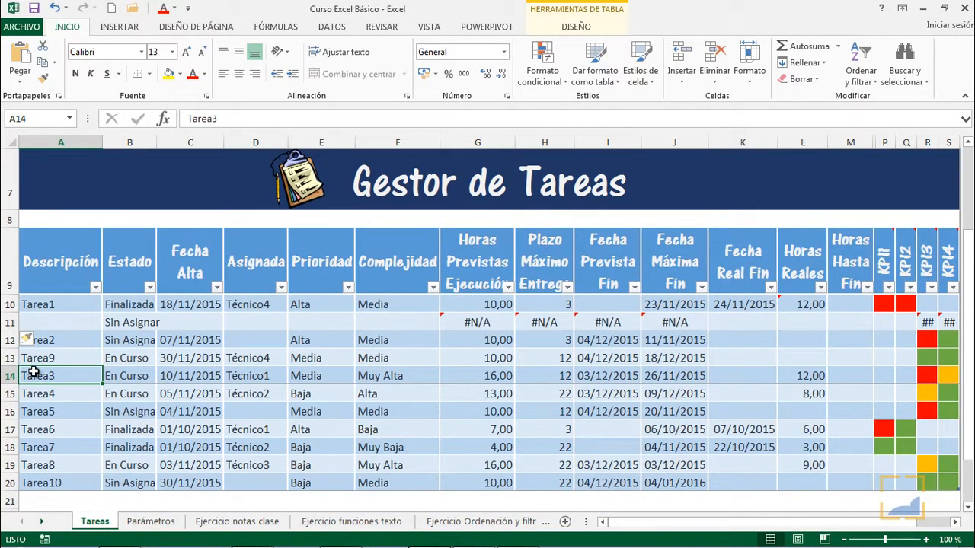
Delete the empty row between Tarea1 and Tarea2.
click(10, 322)
key(ctrl+minus)
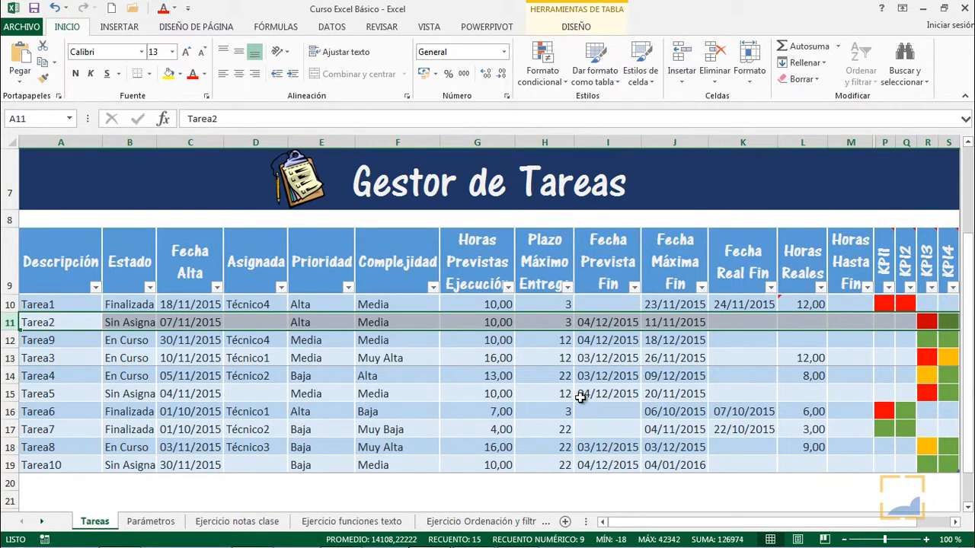
scroll(580, 397, up, 1)
scroll(580, 396, up, 1)
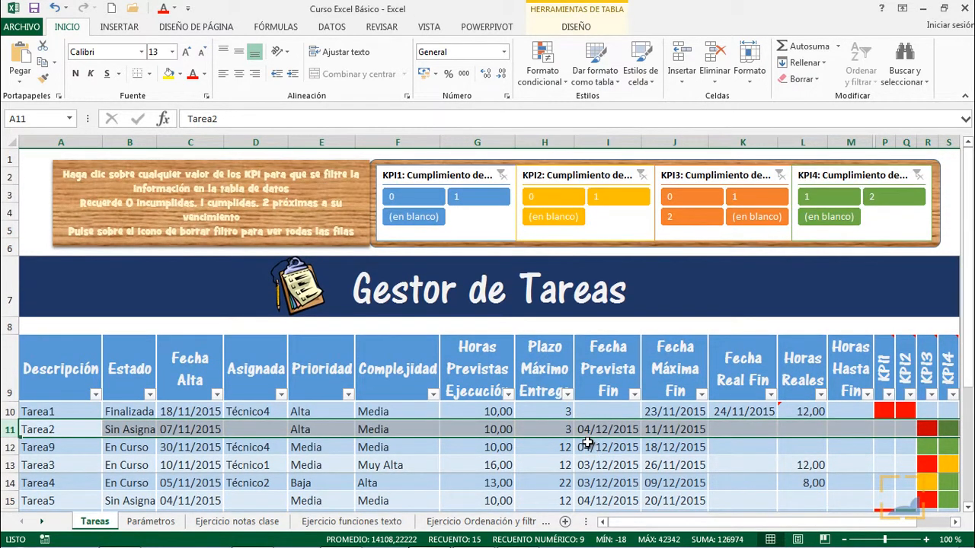
Filter the task table with the KPI1 slicer by value 1, and switch the filter to value 0.
click(542, 429)
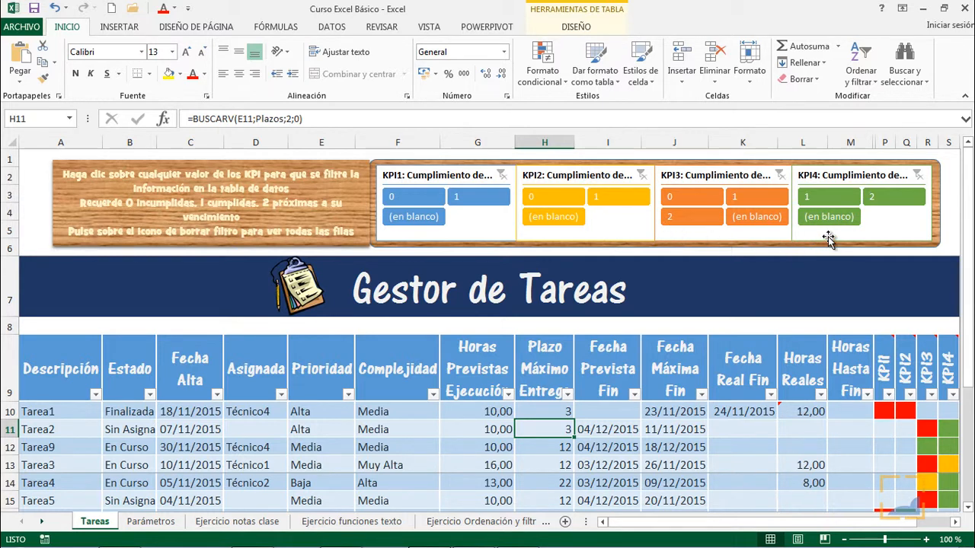
click(480, 199)
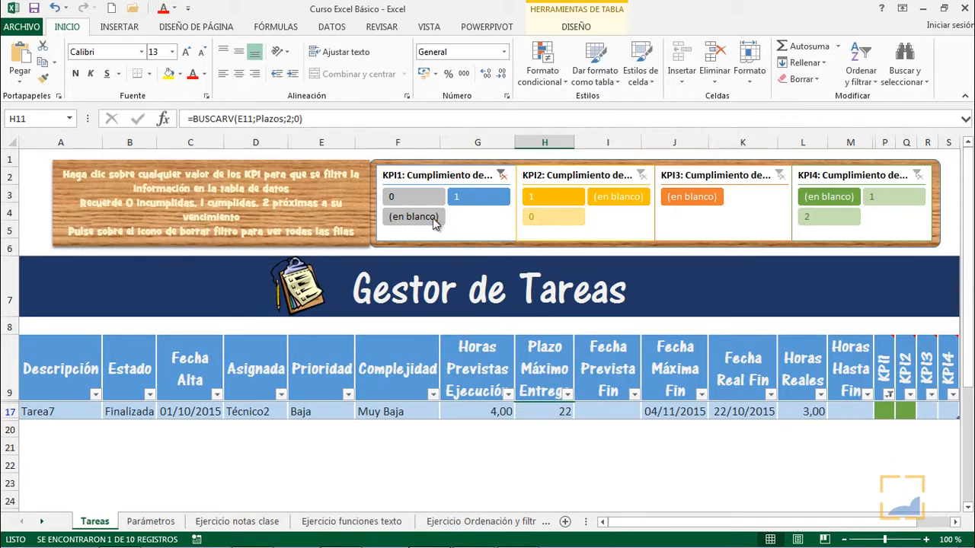
click(411, 197)
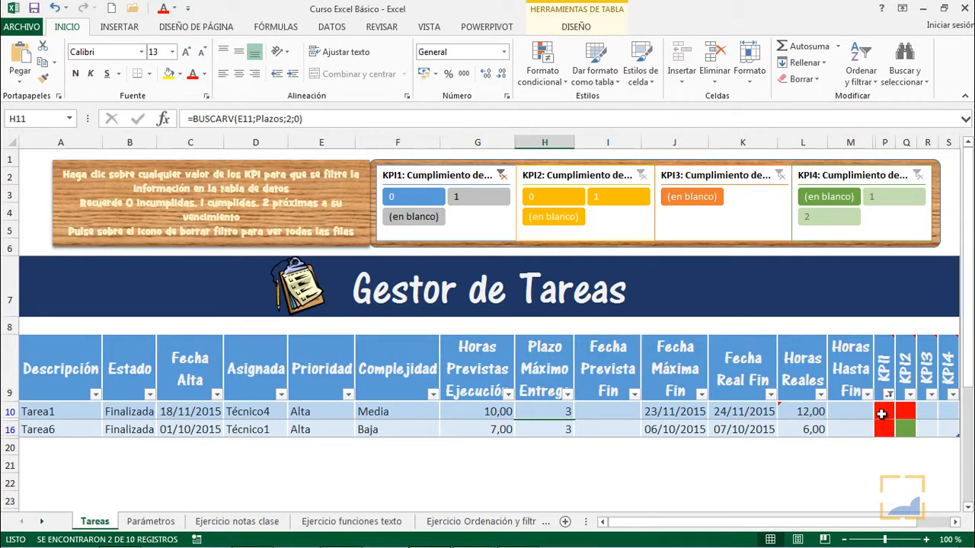
Inspect the KPI1 cells of the filtered tasks and clear the KPI1 slicer filter.
drag(882, 410, 879, 429)
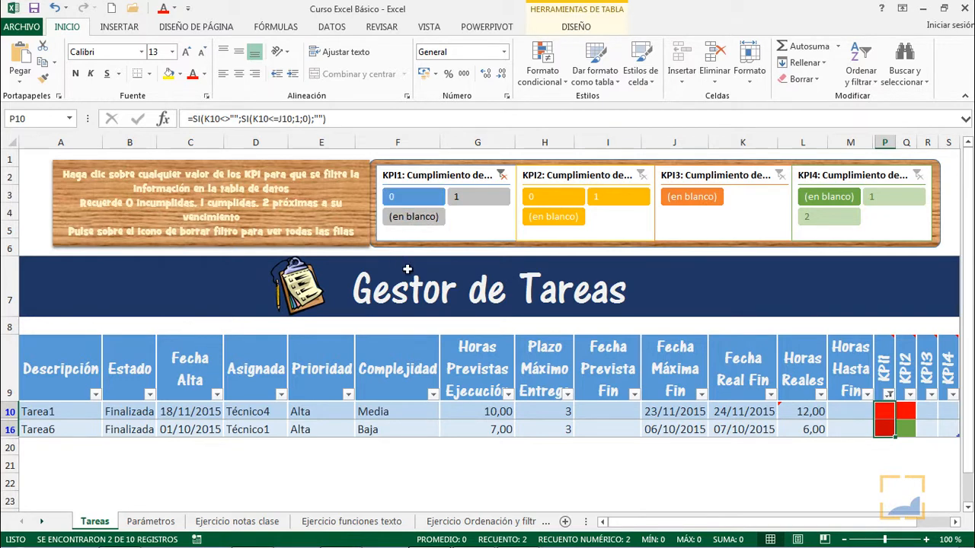
click(808, 411)
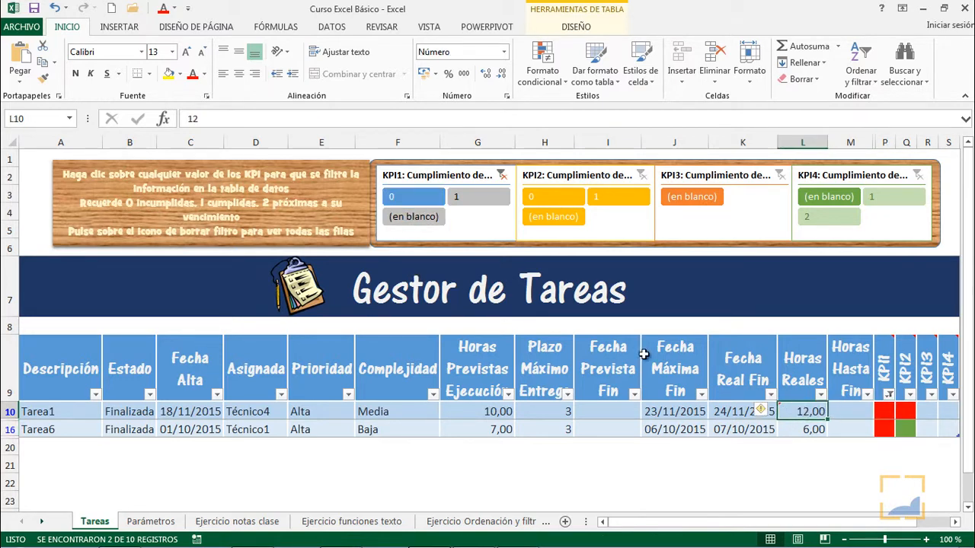
click(501, 175)
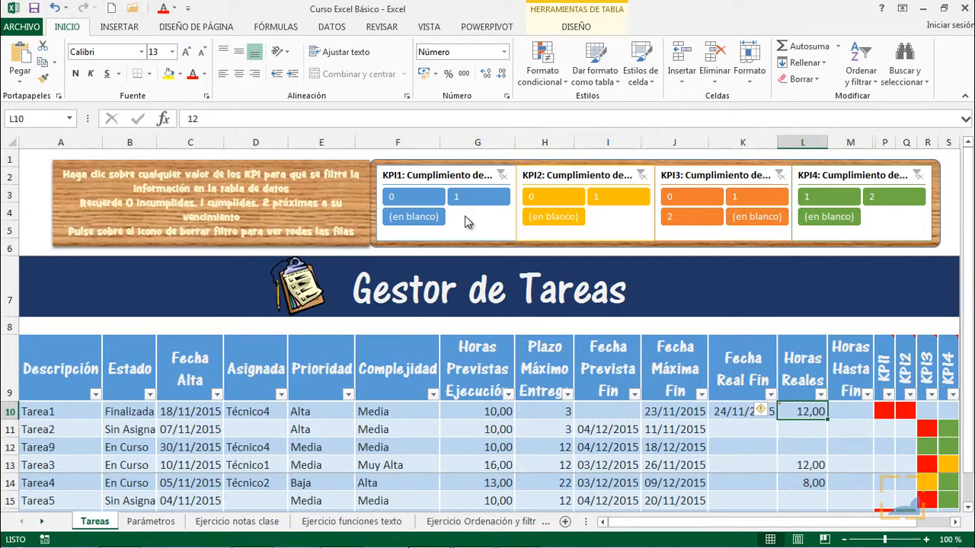
Look through the Ejercicio notas clase, Ejercicio funciones texto and Ejercicio Ordenación y filtros sheets.
click(428, 29)
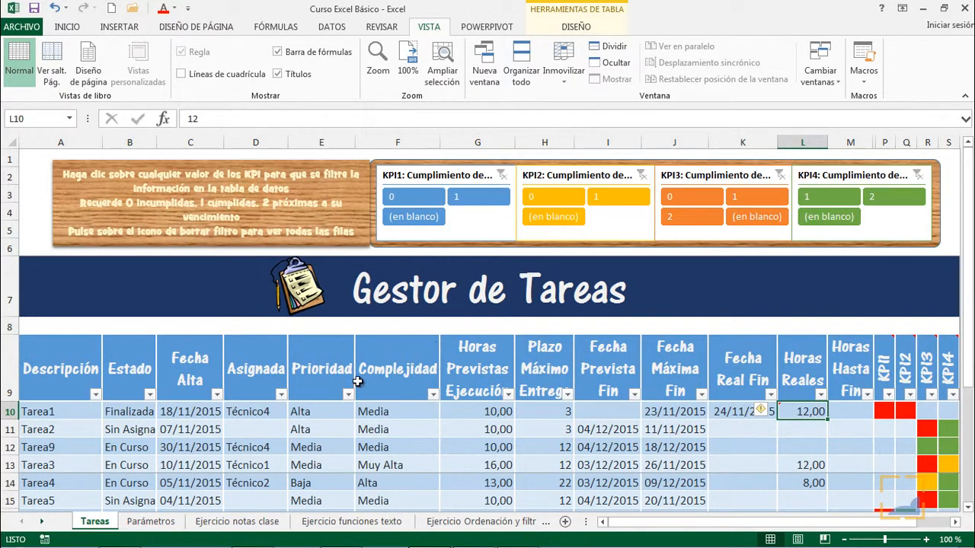
click(242, 522)
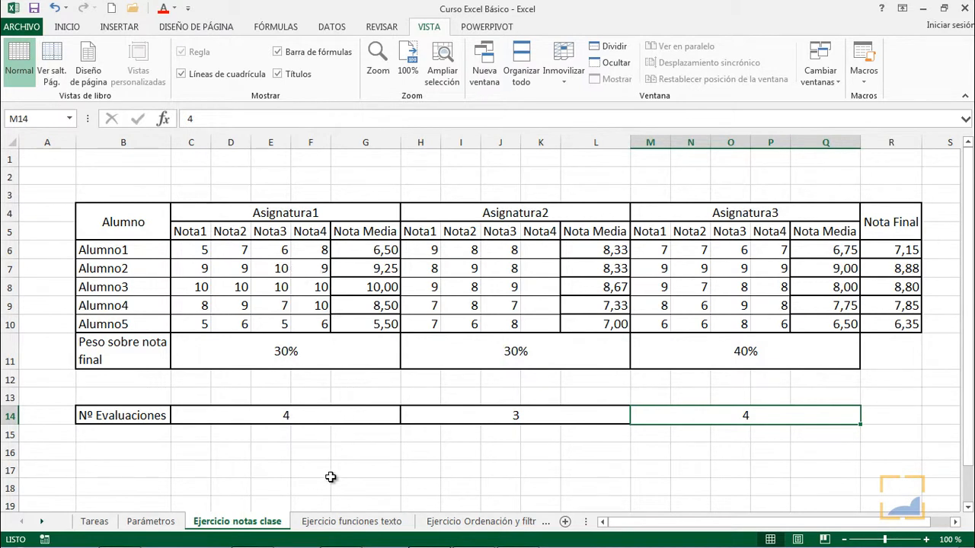
click(364, 523)
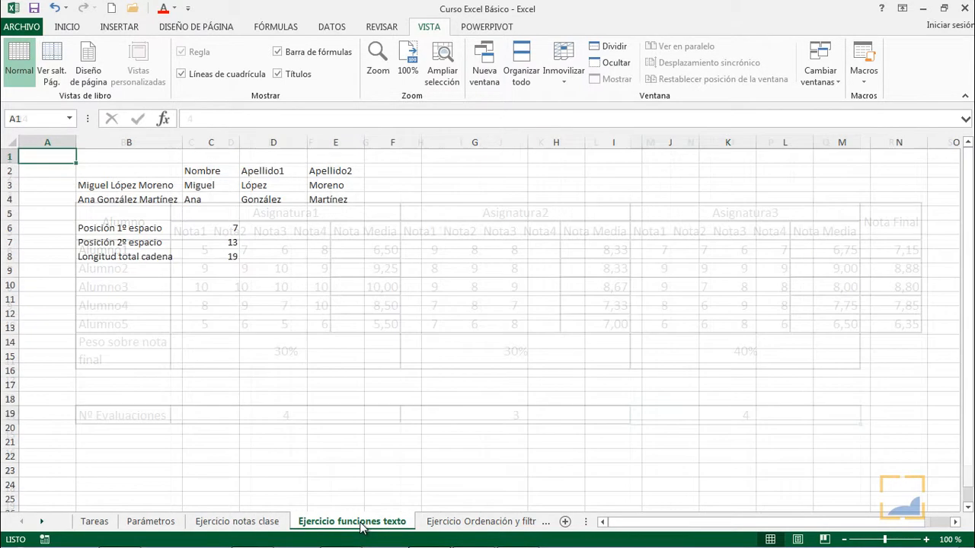
click(493, 524)
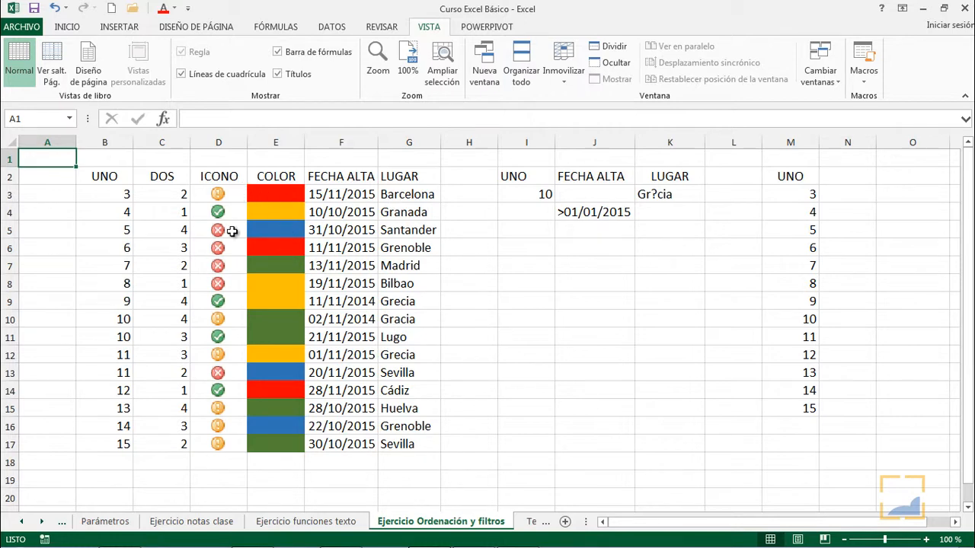
Examine the semicolon-separated text in A1:A16 of the Texto columnas y quitar duplic sheet.
click(531, 525)
click(515, 522)
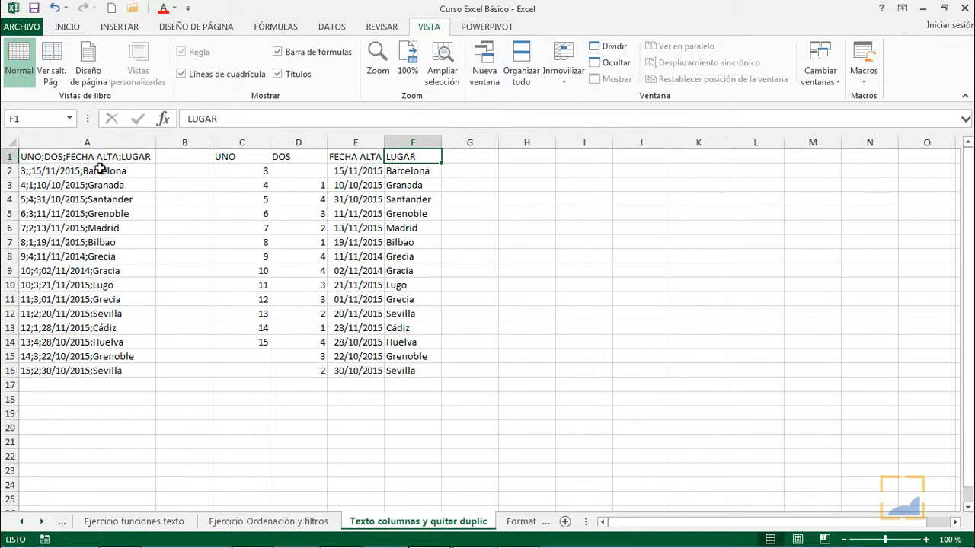
drag(100, 156, 78, 370)
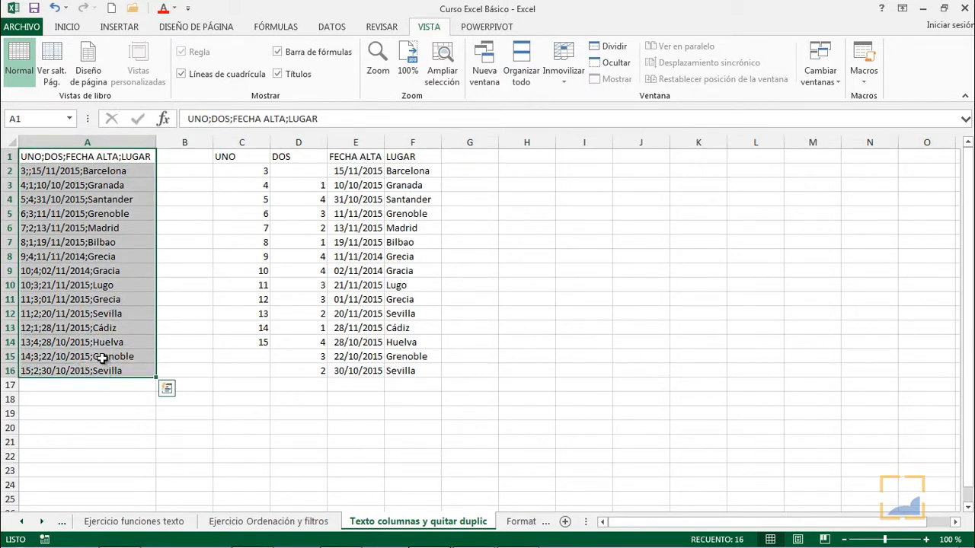
Examine the Ventas value of Papel blanco on the Formato Condicional sheet.
click(515, 524)
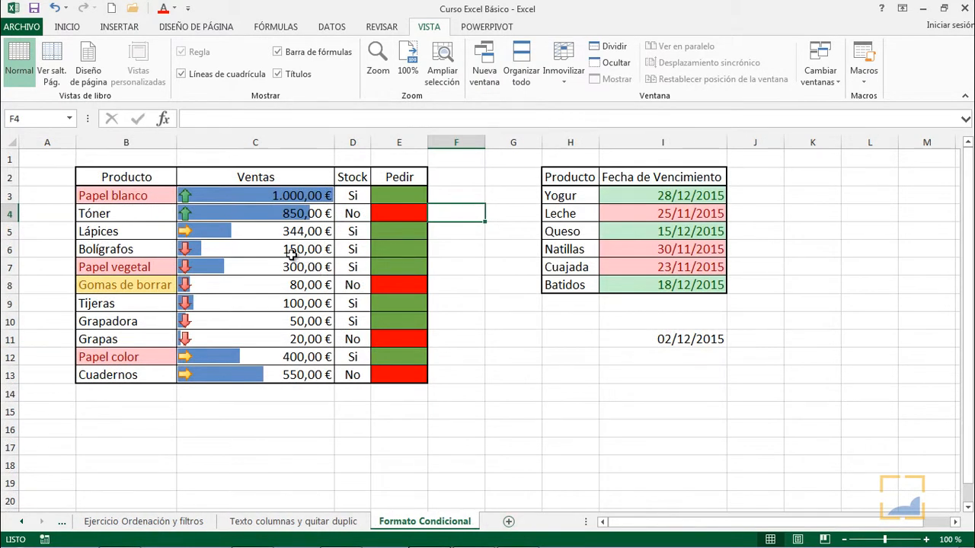
click(279, 200)
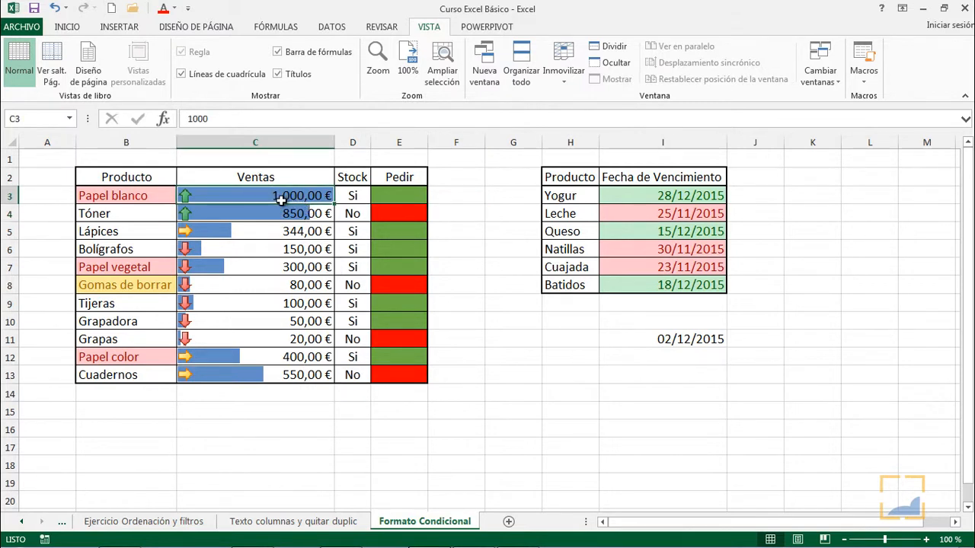